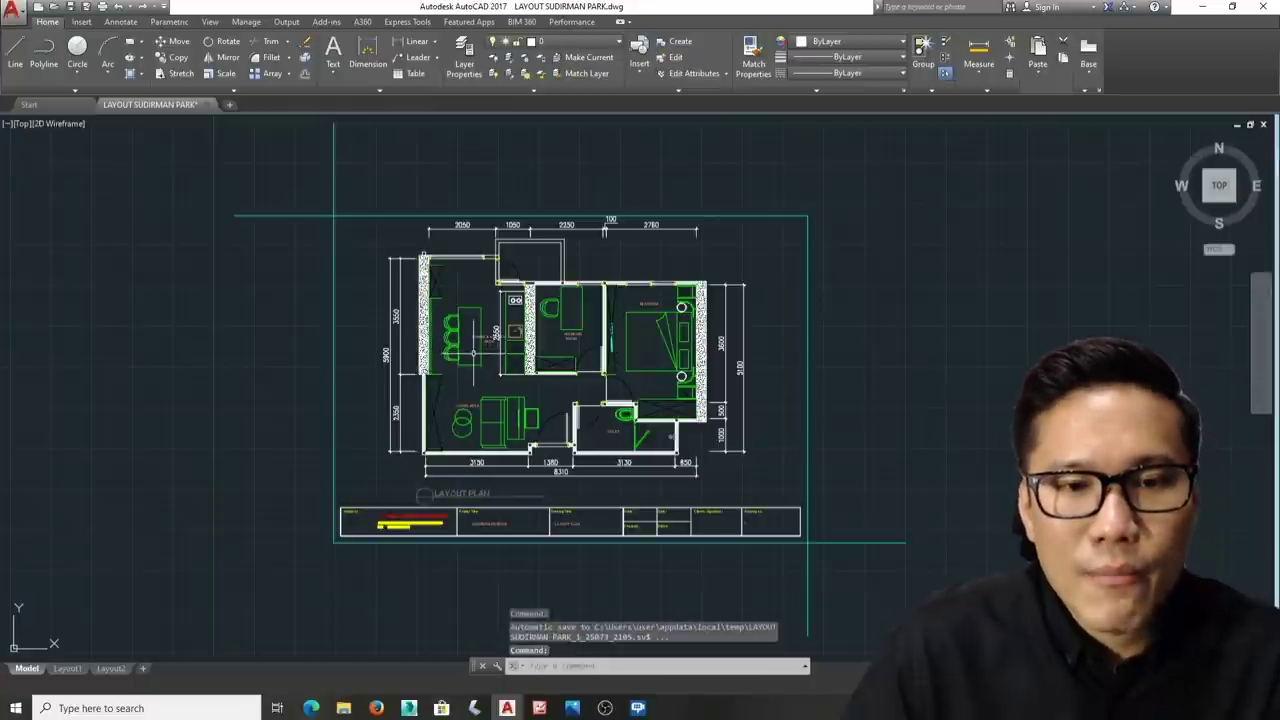
# - Switch to 3ds Max and show the living room scene through PhysCamera001
pyautogui.click(409, 708)
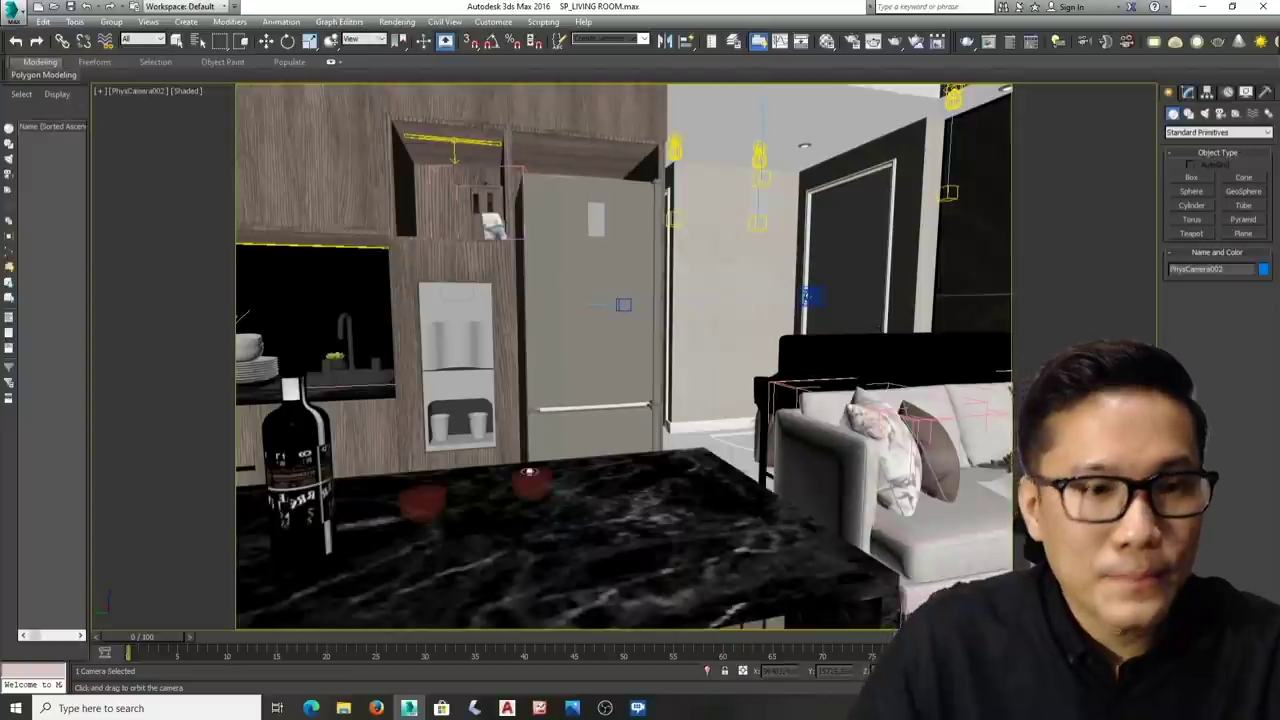
pyautogui.press('w')
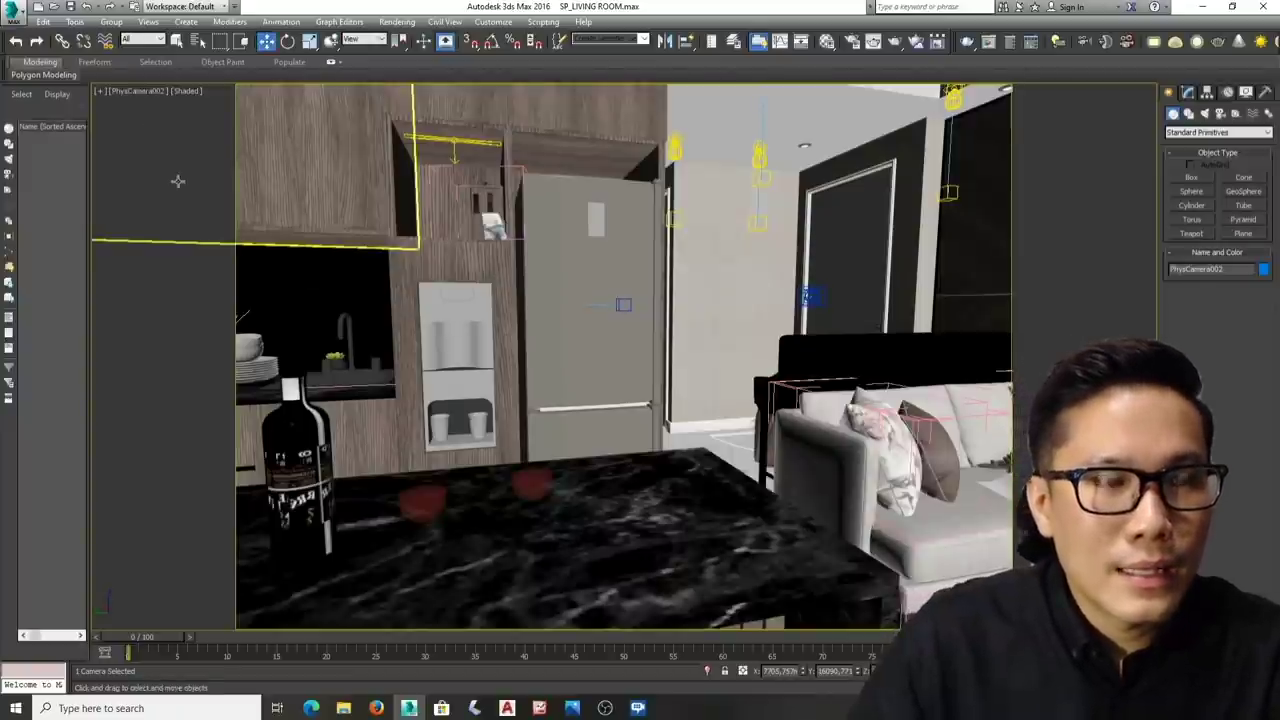
pyautogui.rightClick(171, 152)
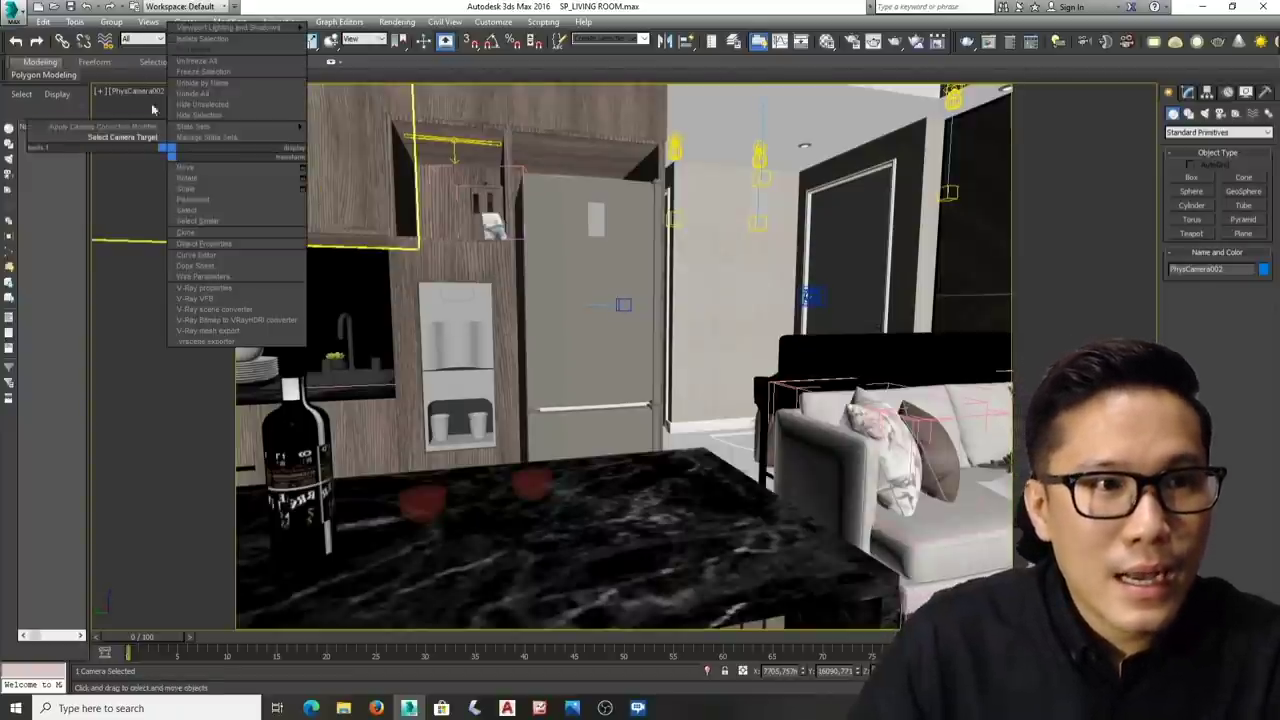
pyautogui.click(147, 91)
pyautogui.moveTo(182, 106)
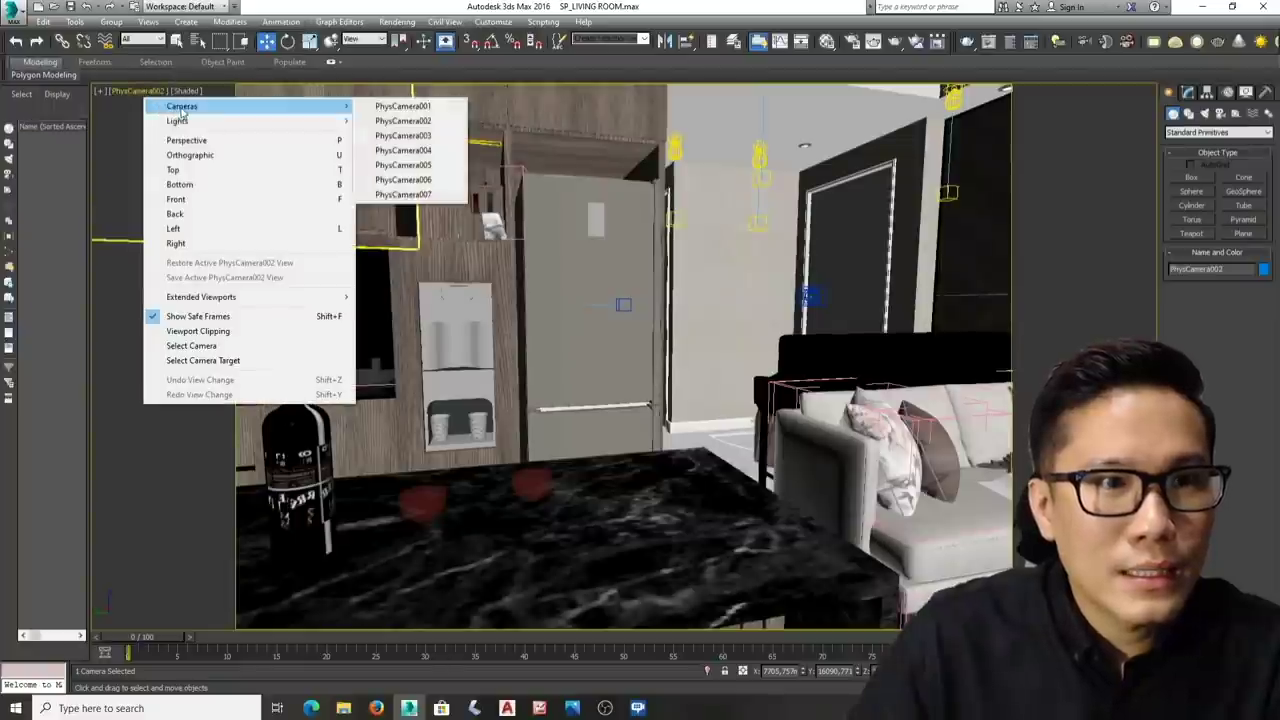
pyautogui.click(401, 110)
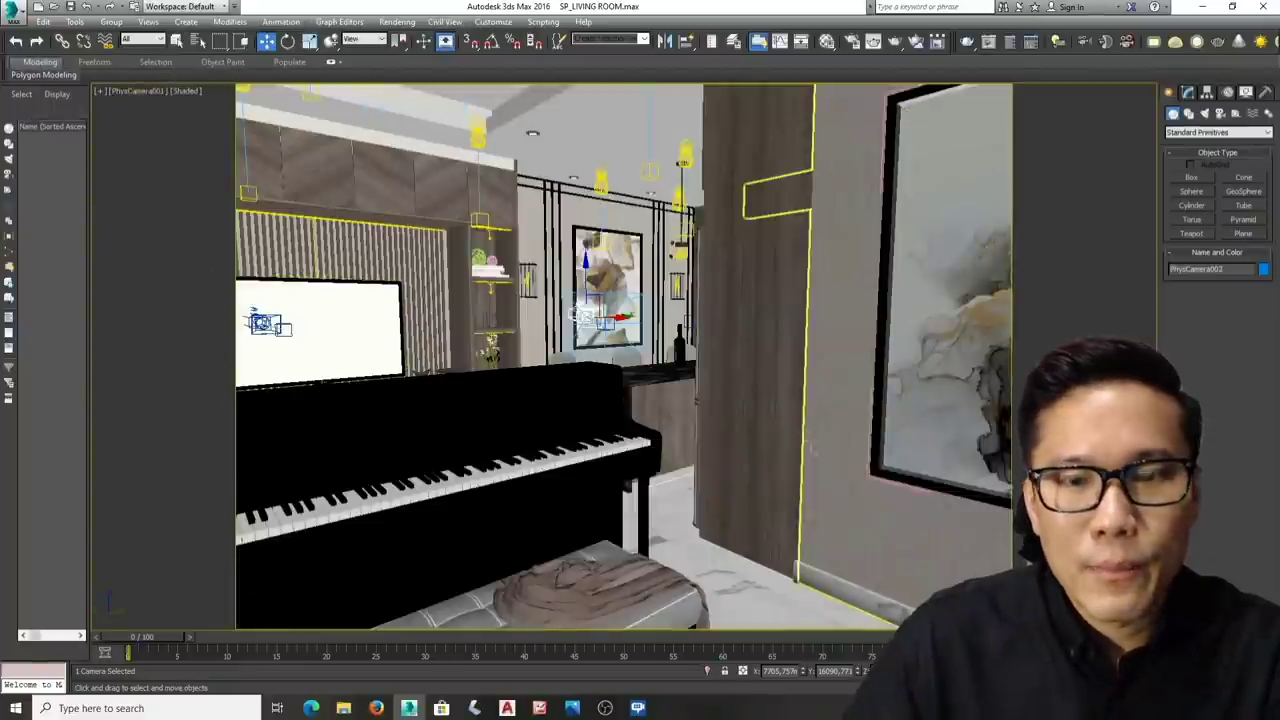
# - Orbit the PhysCamera001 view to examine the piano, the framed artwork, the TV wall and the entrance
pyautogui.keyDown('alt'); pyautogui.moveTo(560, 480); pyautogui.dragTo(600, 490, button='middle'); pyautogui.keyUp('alt')
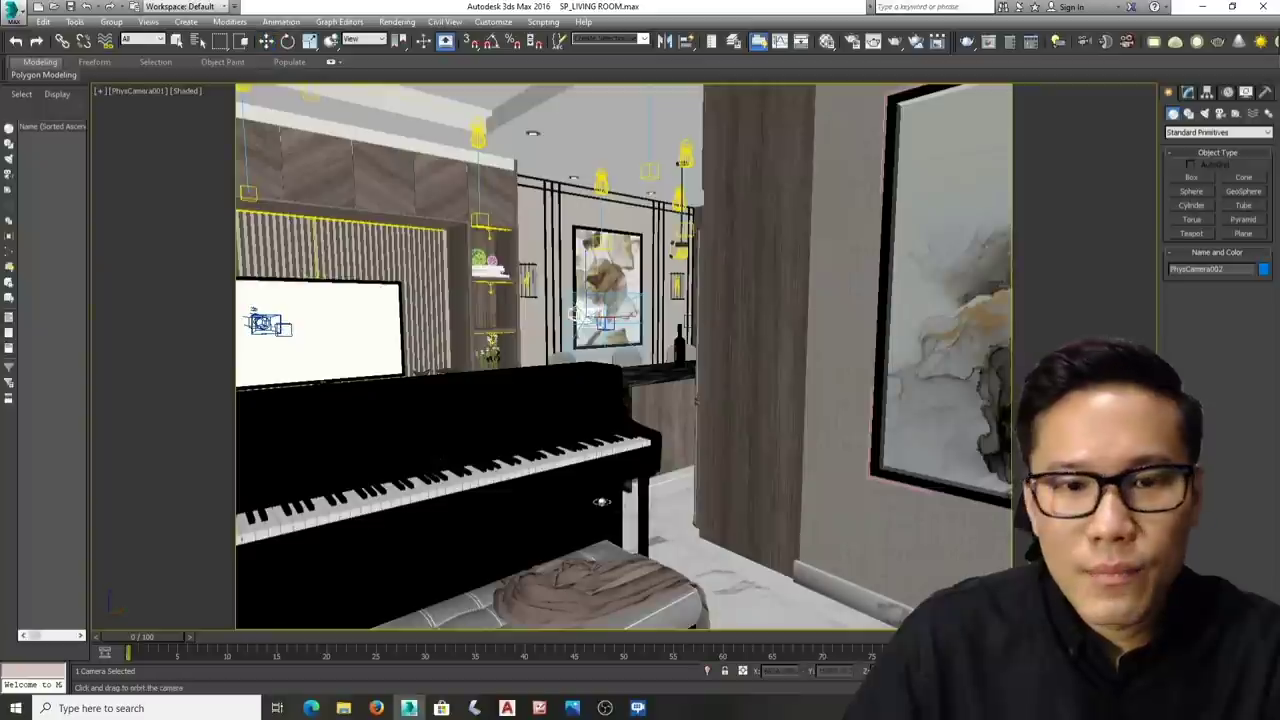
pyautogui.moveTo(575, 495)
pyautogui.mouseDown()
pyautogui.moveTo(631, 500)
pyautogui.moveTo(604, 487)
pyautogui.mouseUp()
pyautogui.hotkey('shift', 'f')
pyautogui.hotkey('shift', 'f')
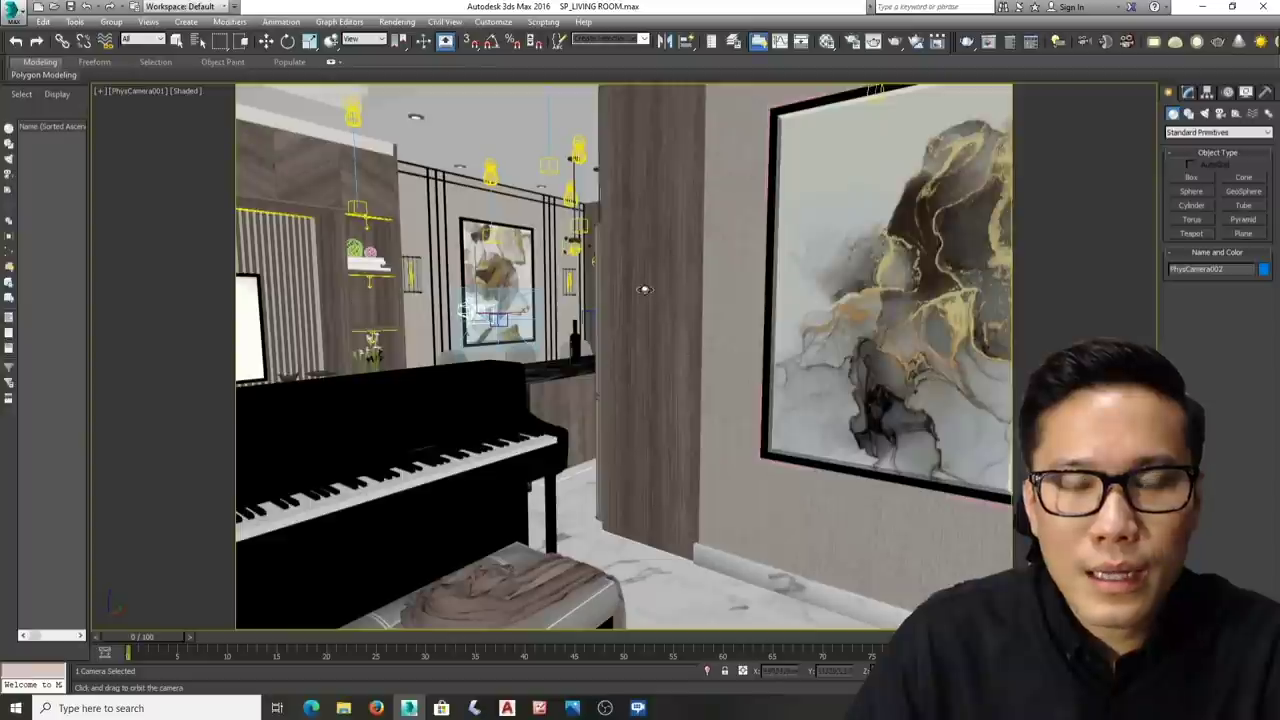
pyautogui.moveTo(671, 374); pyautogui.dragTo(612, 386)
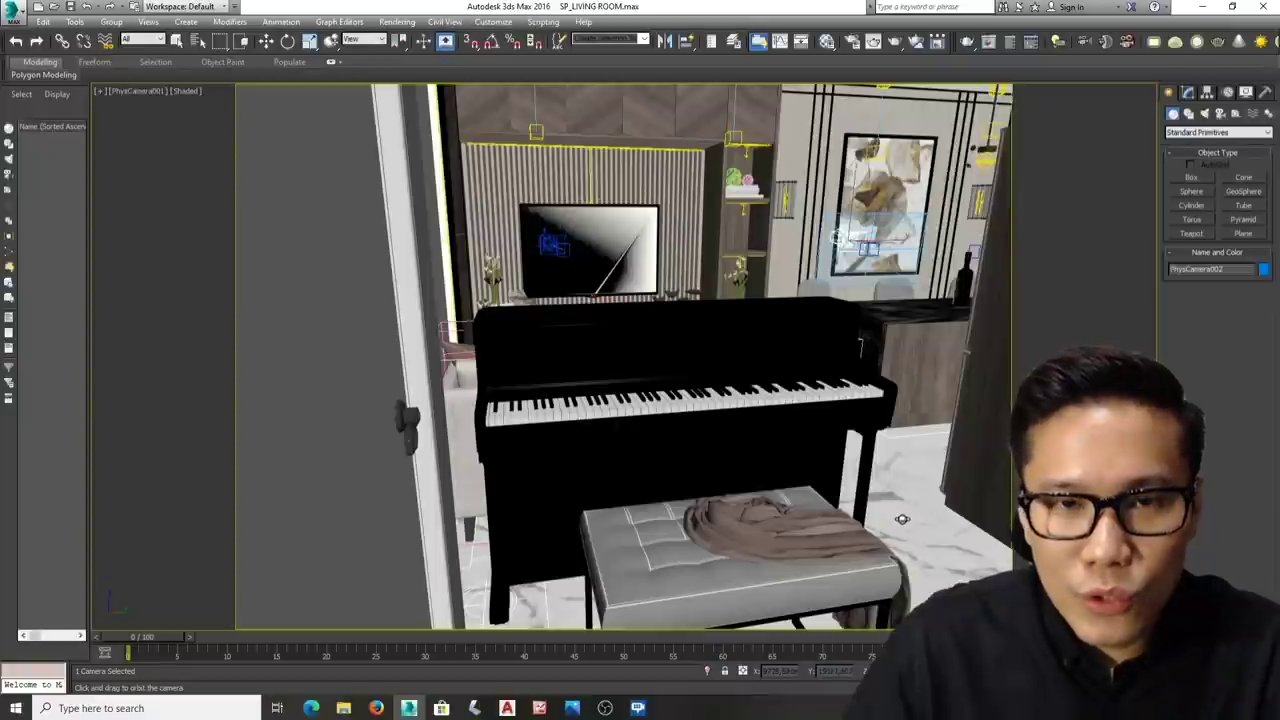
pyautogui.moveTo(785, 450)
pyautogui.mouseDown()
pyautogui.moveTo(761, 434)
pyautogui.moveTo(786, 437)
pyautogui.mouseUp()
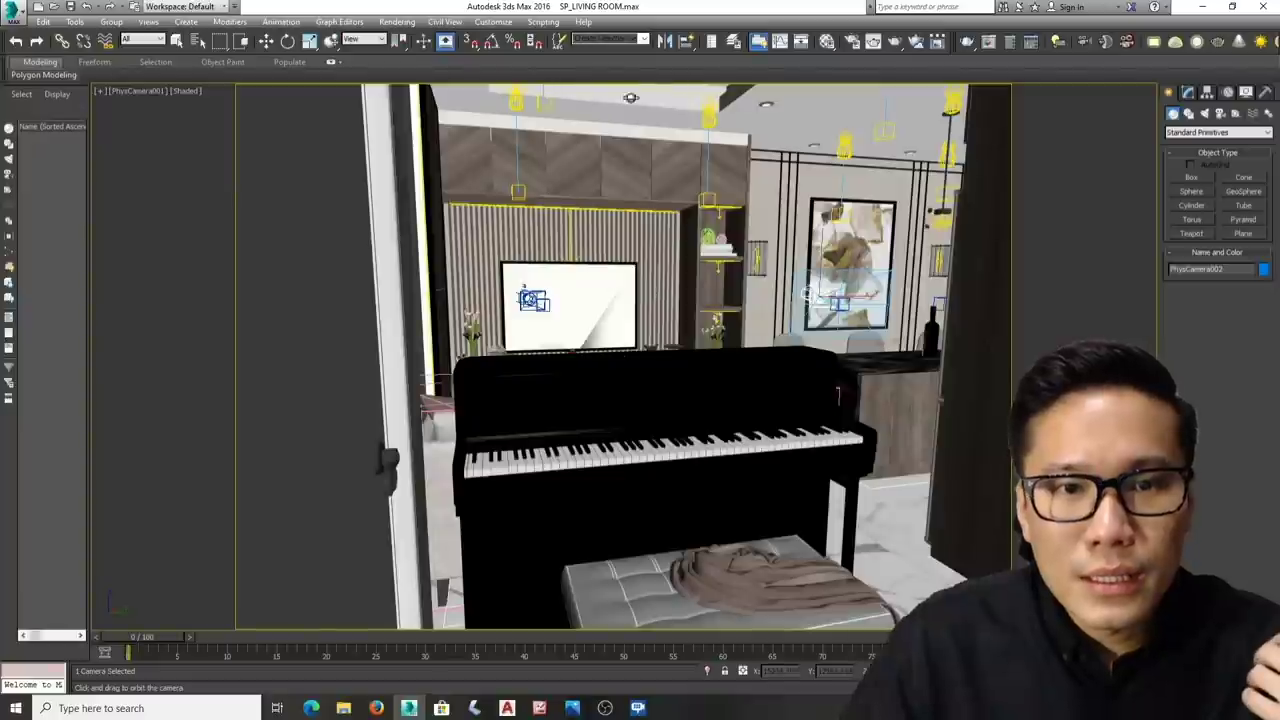
# - Switch the viewport to PhysCamera002 and look around the kitchen cabinets, marble island, sofa and wood wall panels
pyautogui.press('c')
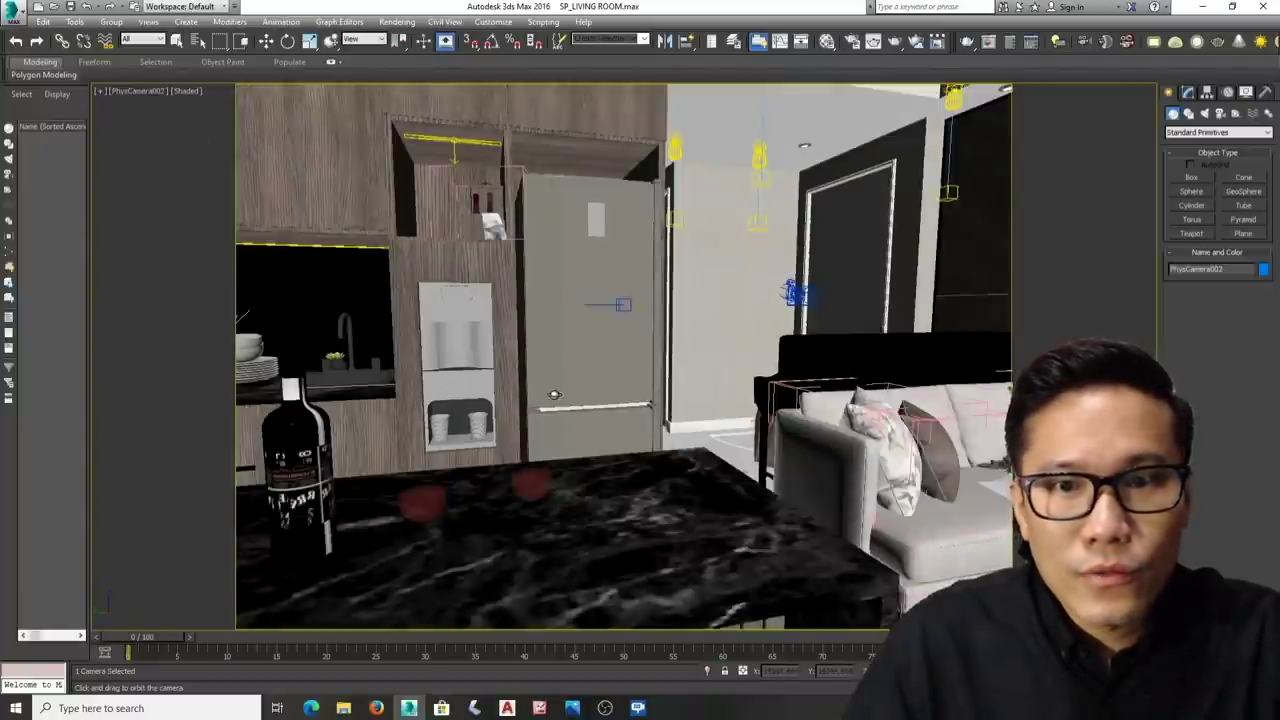
pyautogui.moveTo(554, 395); pyautogui.dragTo(580, 302)
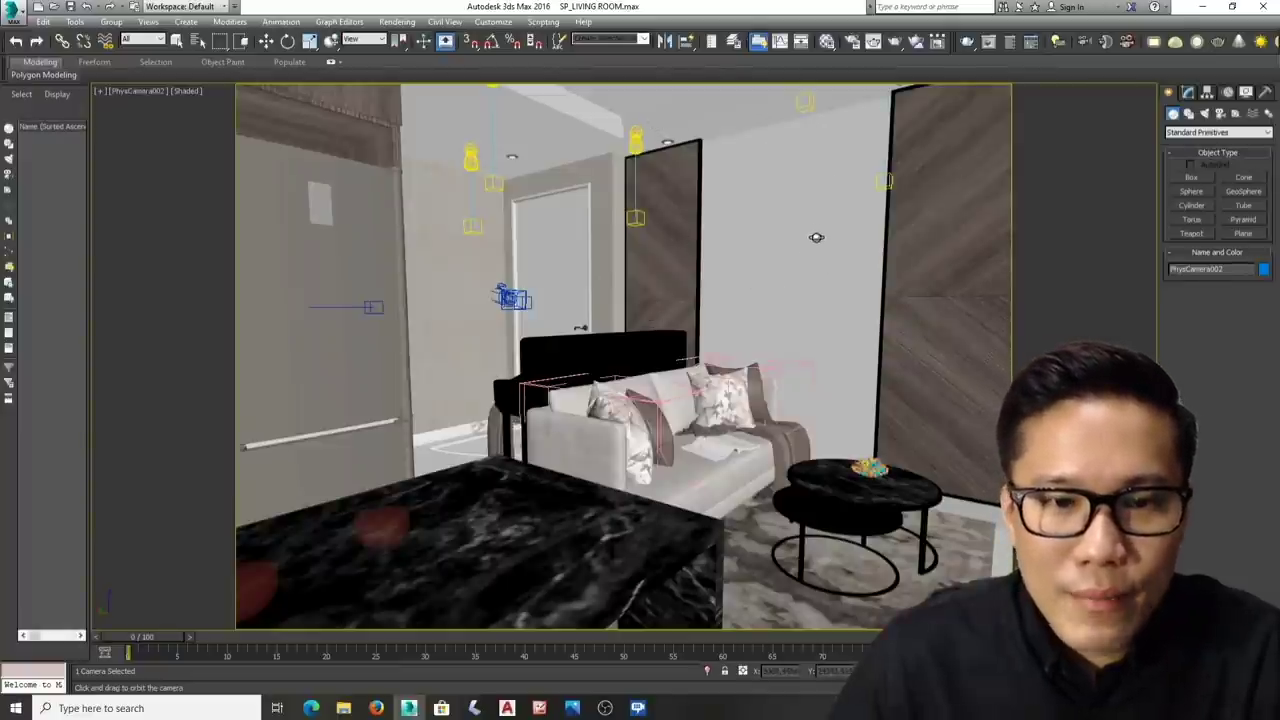
pyautogui.moveTo(725, 424); pyautogui.dragTo(733, 398)
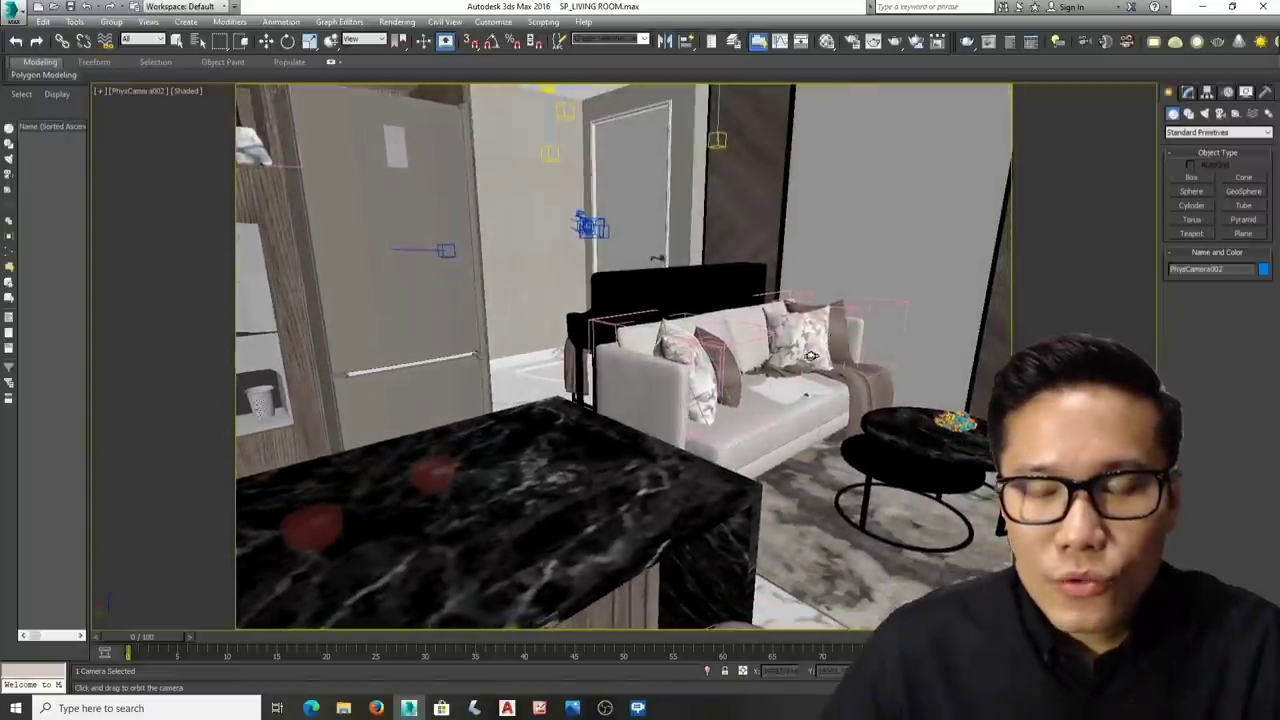
pyautogui.moveTo(820, 480); pyautogui.dragTo(866, 466)
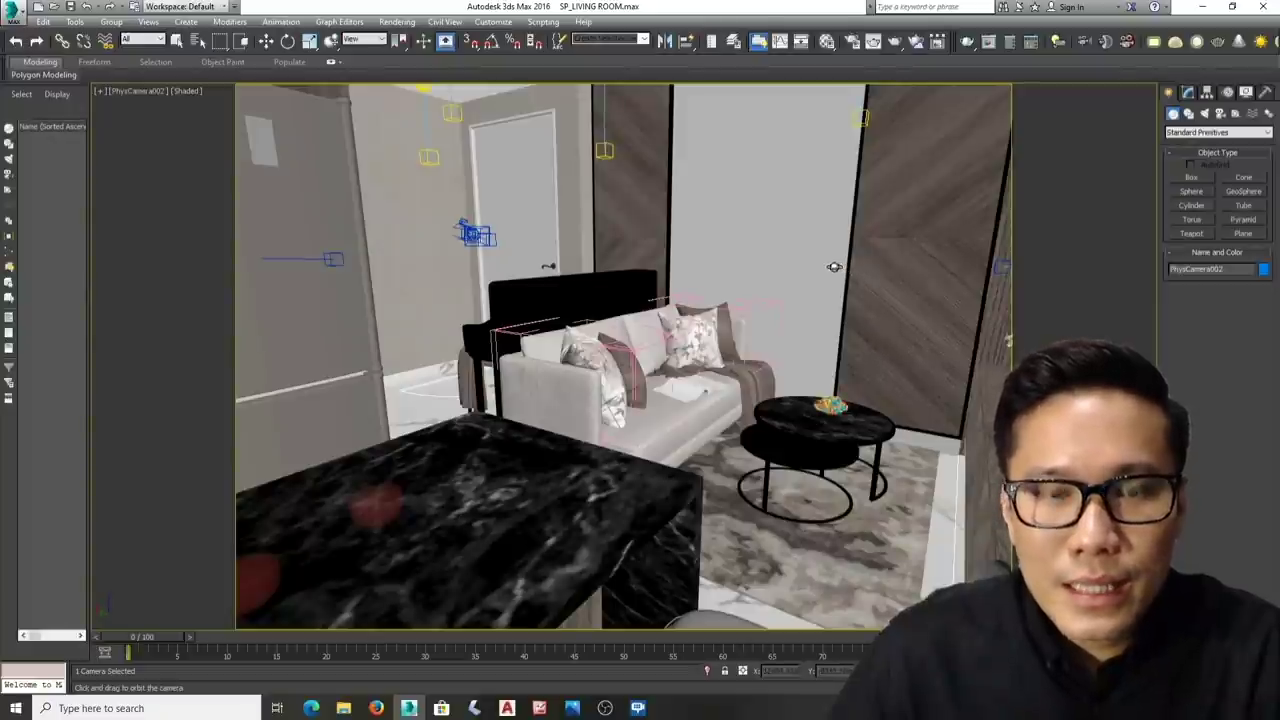
pyautogui.moveTo(753, 270); pyautogui.dragTo(749, 259)
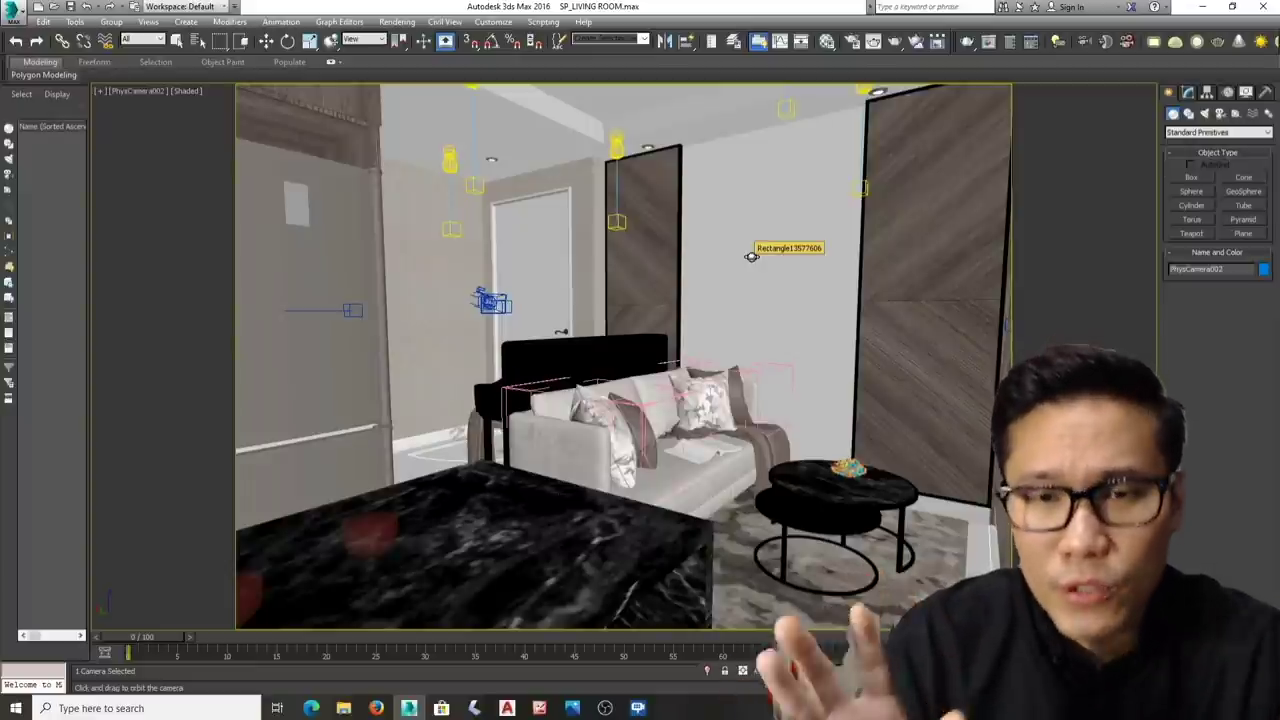
pyautogui.moveTo(751, 256); pyautogui.dragTo(640, 272)
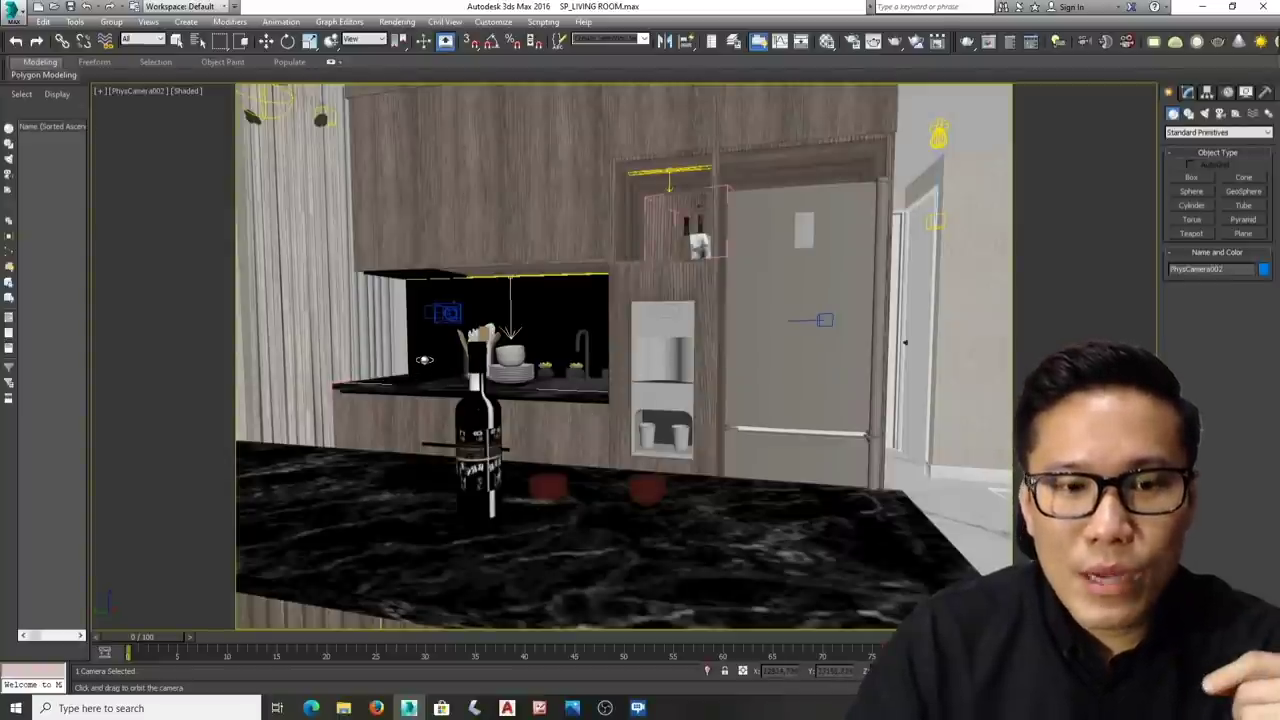
pyautogui.moveTo(422, 366); pyautogui.dragTo(315, 423)
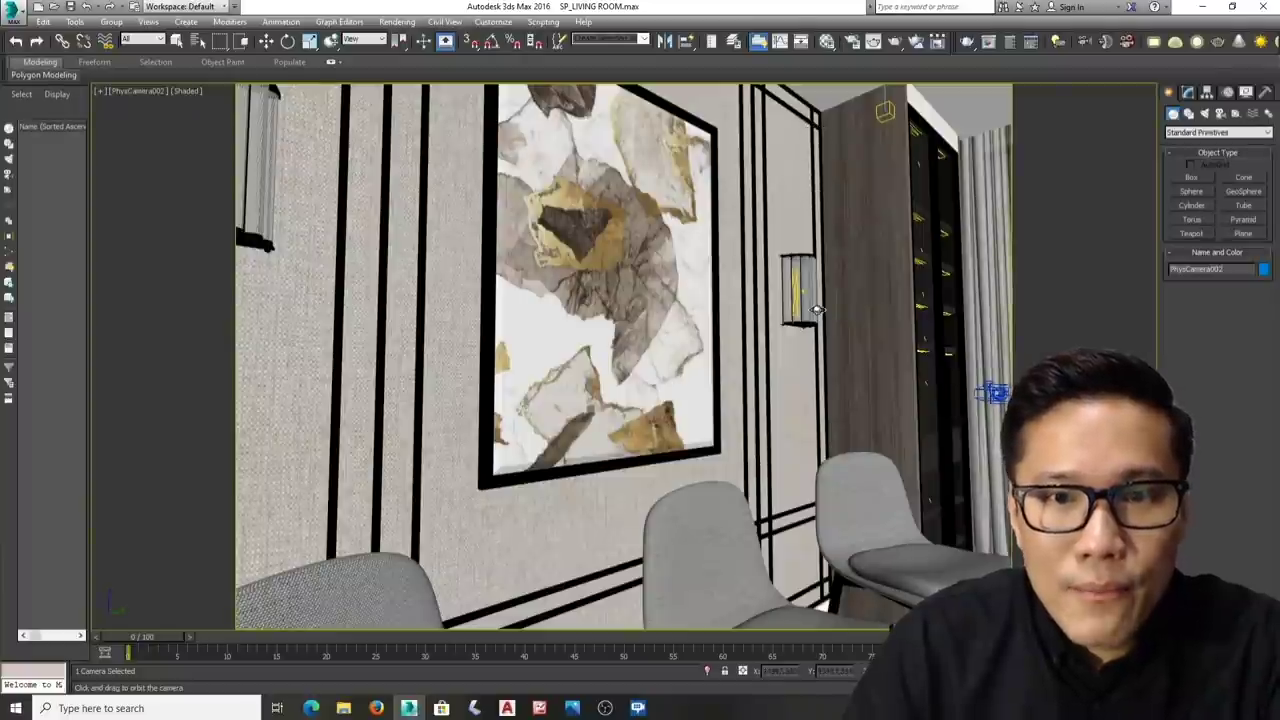
# - Examine the dining wall's framed artwork, wall lamps and black trim lines, along with the bar stools and display cabinet
pyautogui.moveTo(805, 306); pyautogui.dragTo(486, 263)
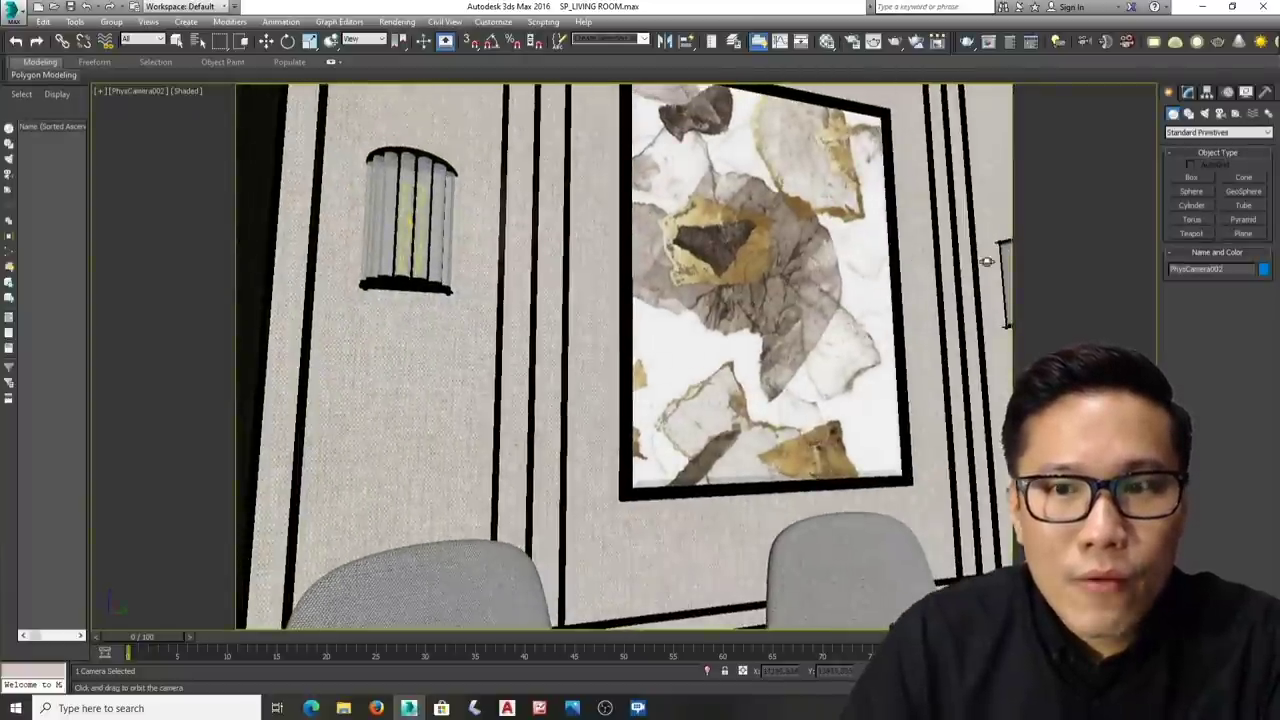
pyautogui.moveTo(918, 276)
pyautogui.mouseDown()
pyautogui.moveTo(997, 354)
pyautogui.moveTo(918, 281)
pyautogui.mouseUp()
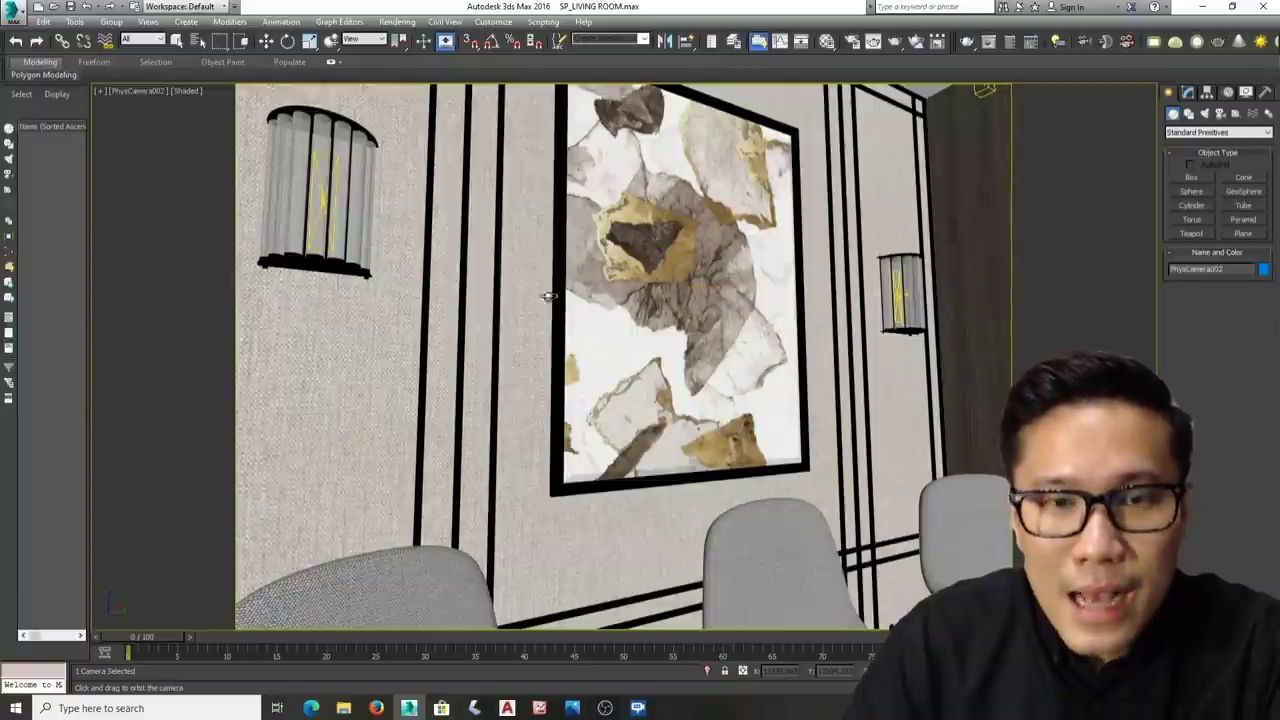
pyautogui.moveTo(443, 251)
pyautogui.mouseDown()
pyautogui.moveTo(446, 277)
pyautogui.moveTo(501, 177)
pyautogui.mouseUp()
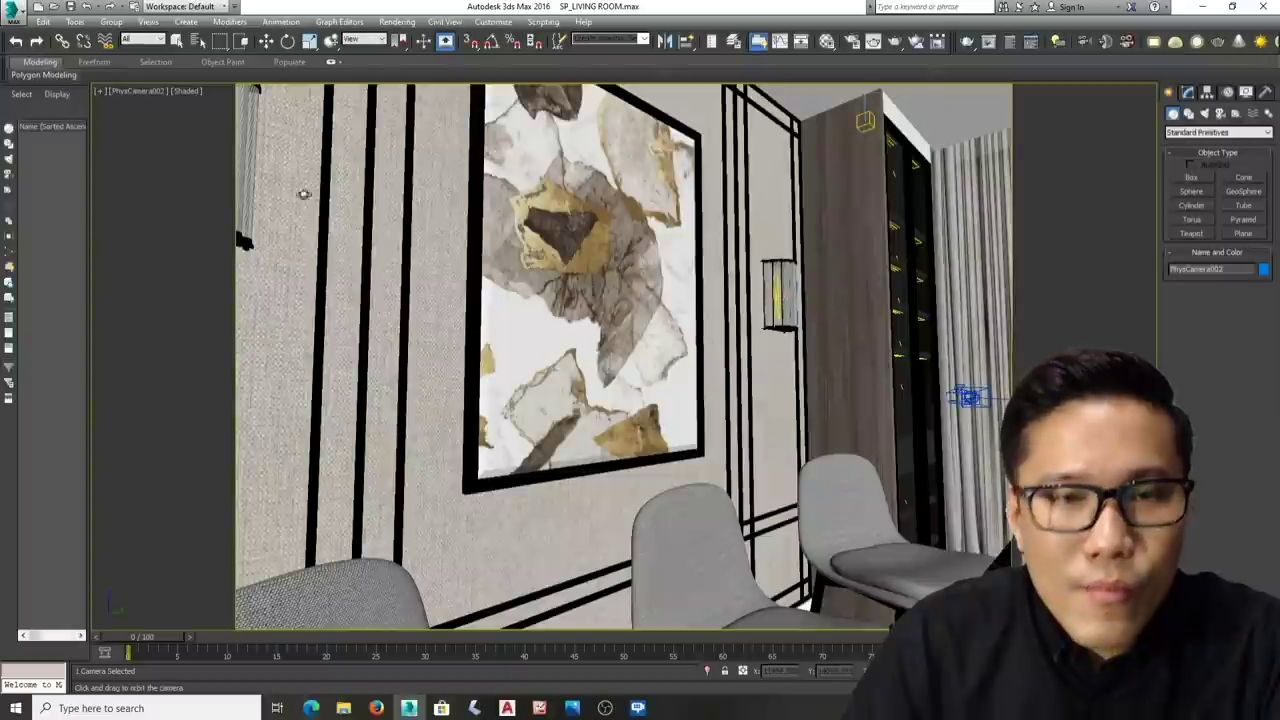
pyautogui.moveTo(762, 268); pyautogui.dragTo(582, 238)
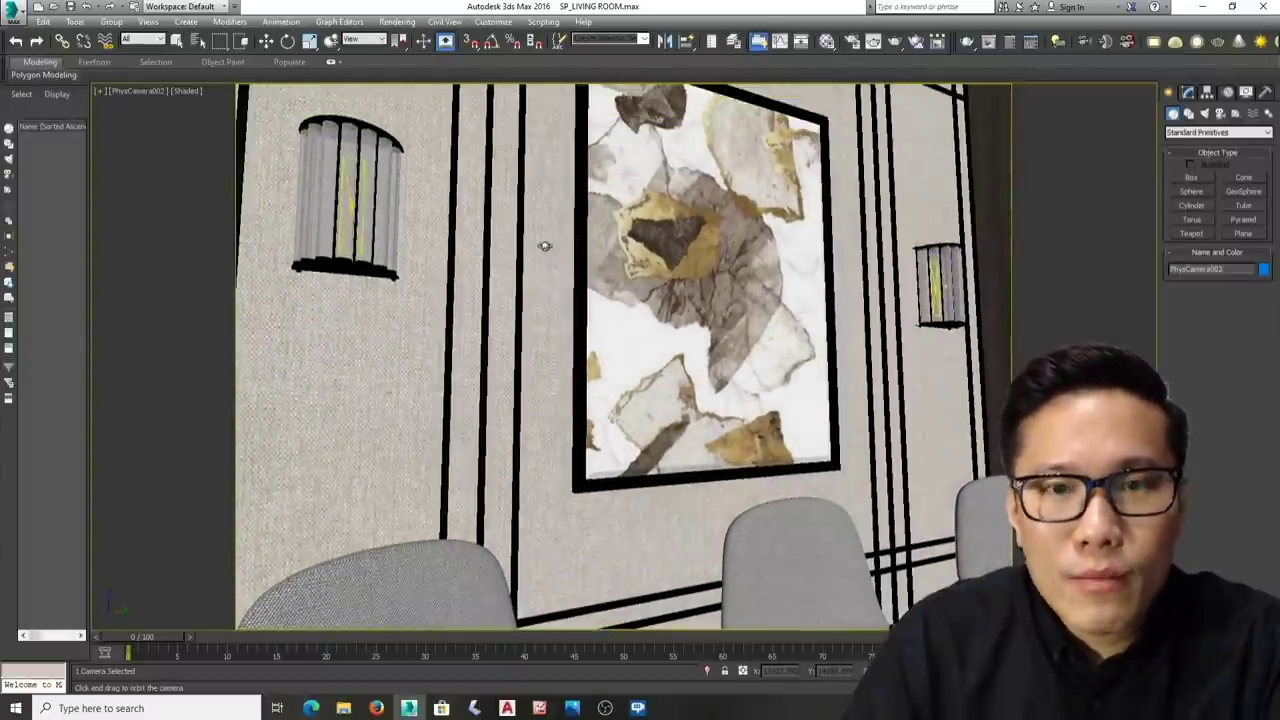
pyautogui.moveTo(897, 364)
pyautogui.mouseDown()
pyautogui.moveTo(966, 436)
pyautogui.moveTo(945, 423)
pyautogui.mouseUp()
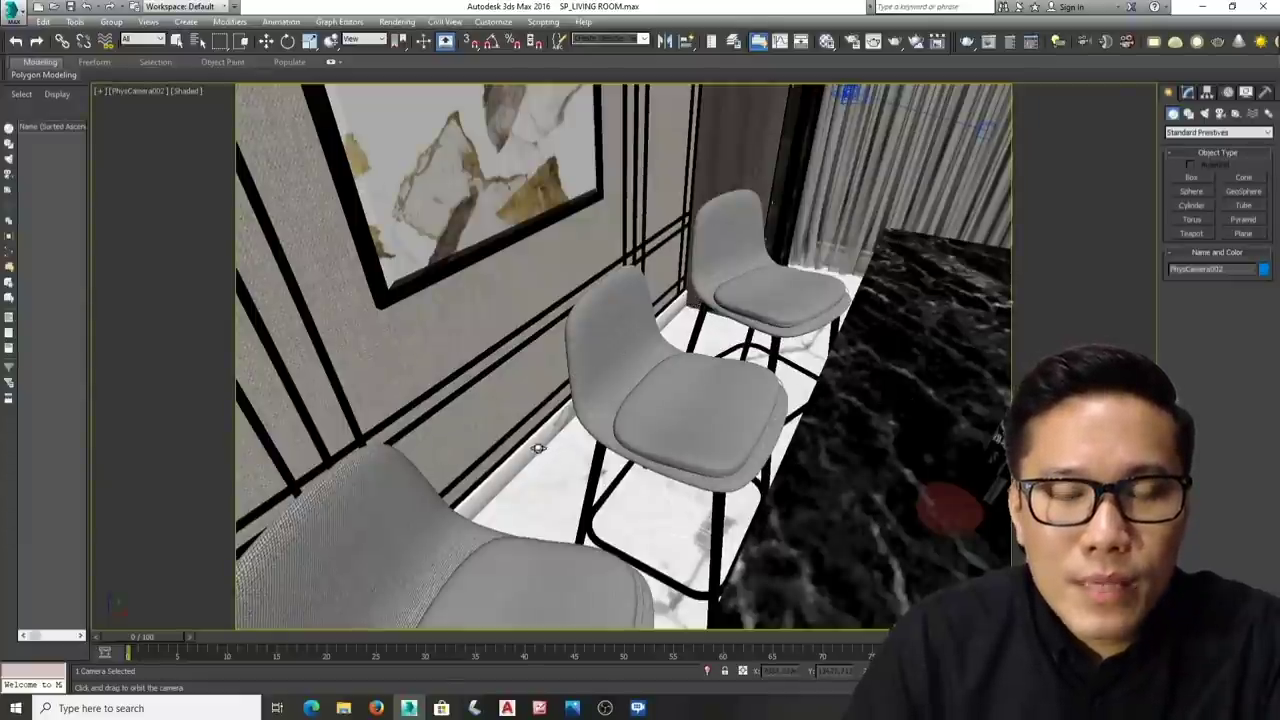
pyautogui.moveTo(545, 440); pyautogui.dragTo(526, 388)
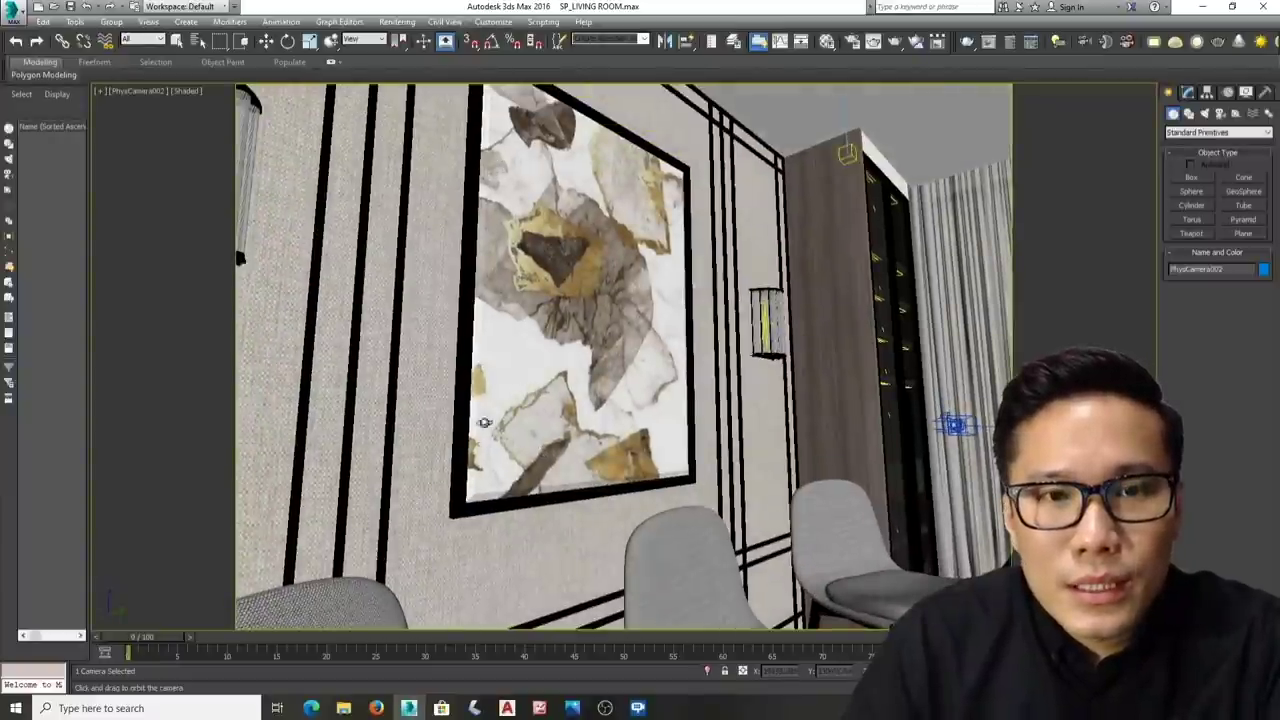
pyautogui.moveTo(590, 331); pyautogui.dragTo(621, 330)
pyautogui.moveTo(673, 240); pyautogui.dragTo(697, 299)
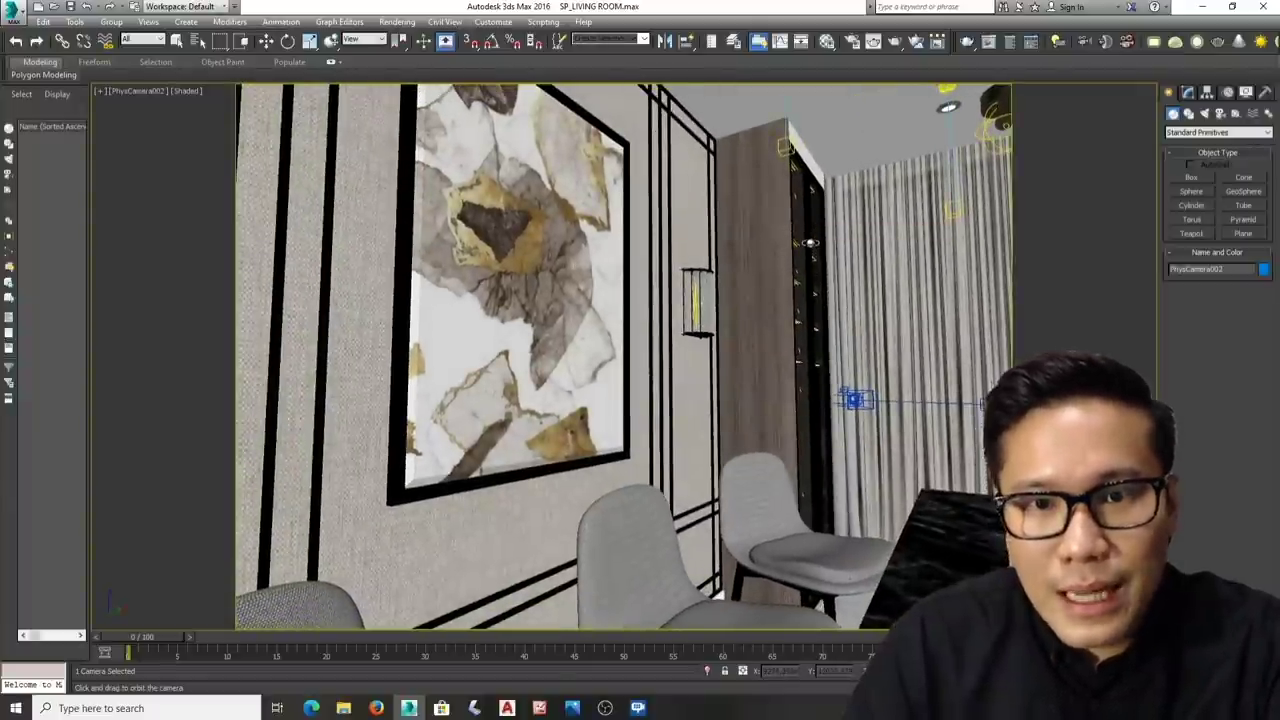
pyautogui.moveTo(810, 242); pyautogui.dragTo(797, 308)
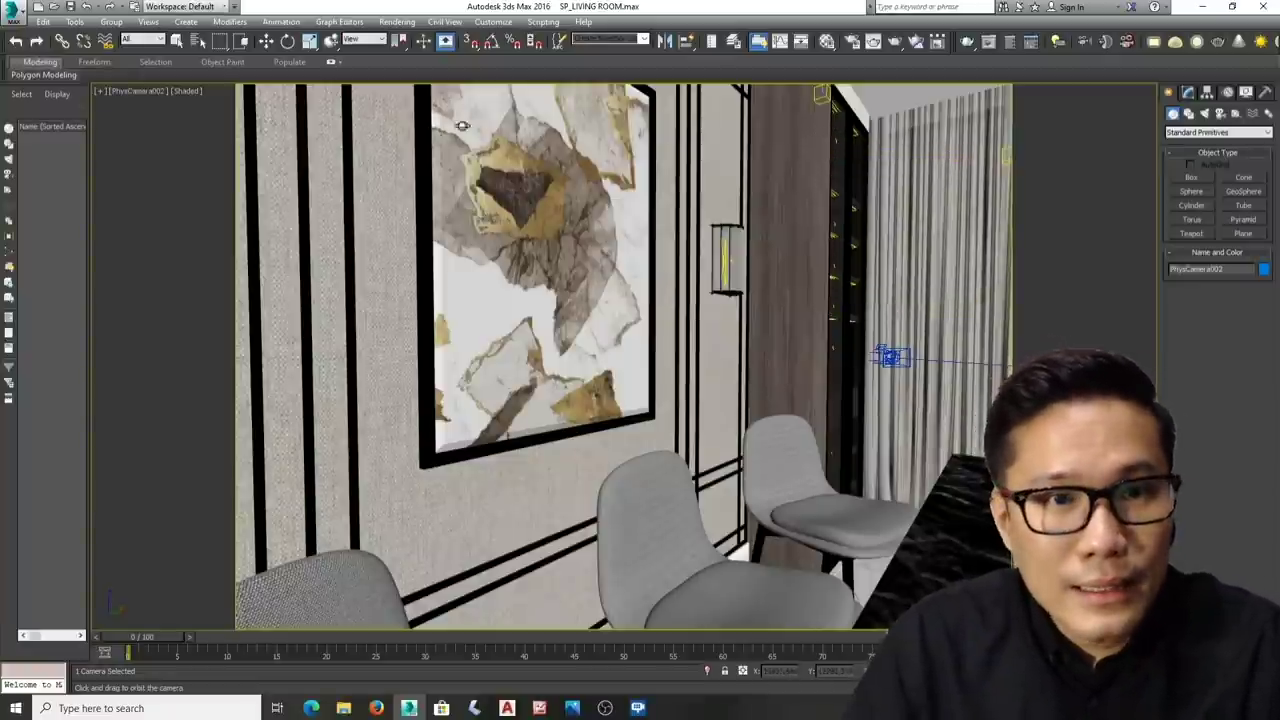
# - Switch the viewport to PhysCamera003 and look from the sofa area across to the kitchen island and refrigerator
pyautogui.click(140, 91)
pyautogui.moveTo(190, 106)
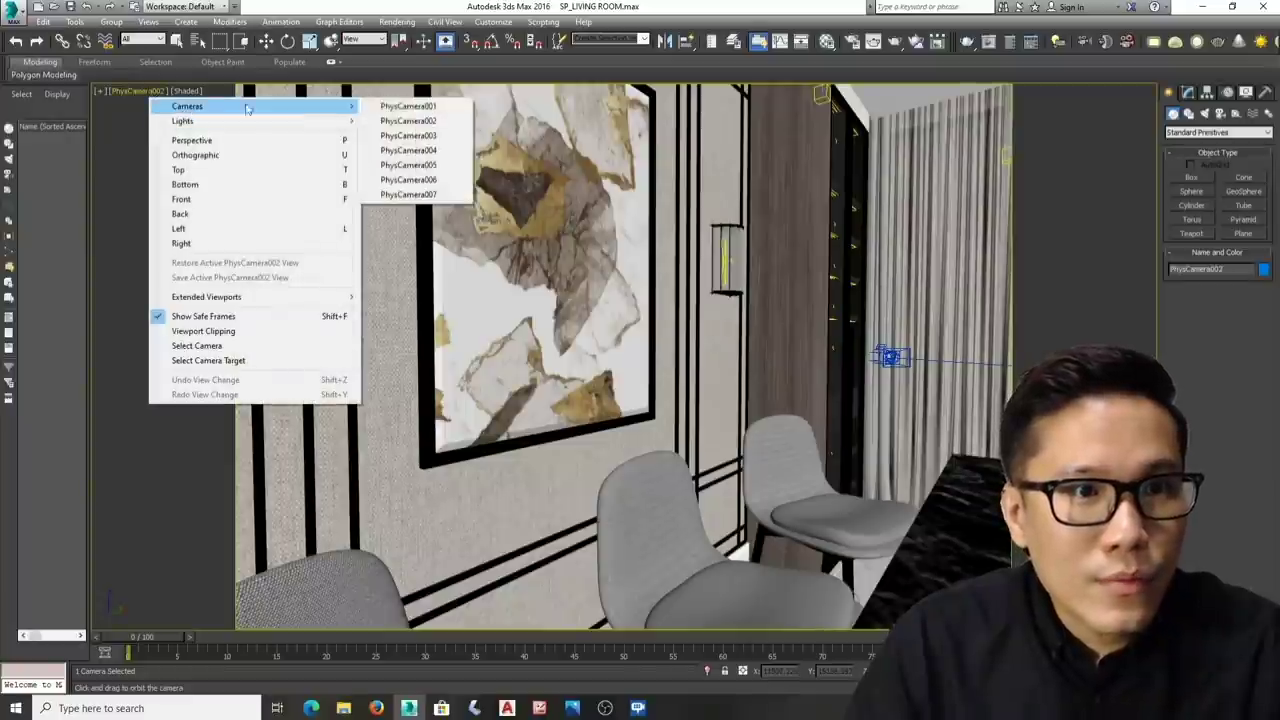
pyautogui.click(427, 134)
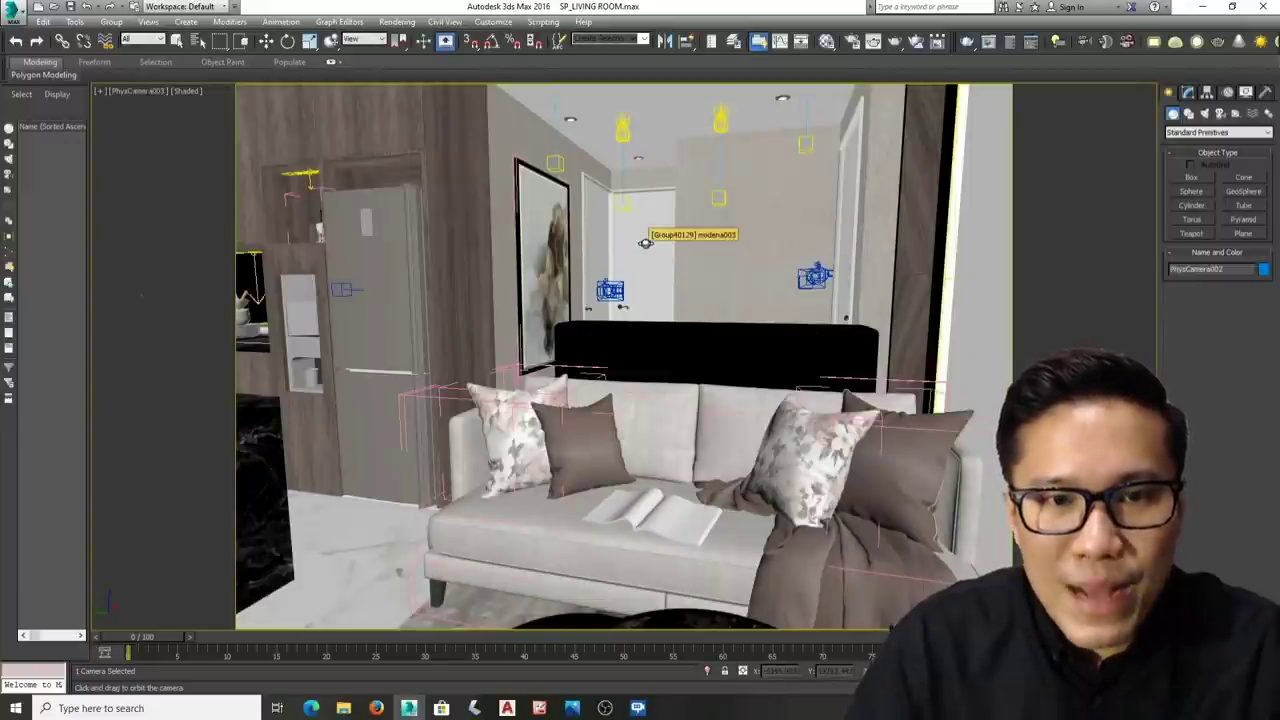
pyautogui.moveTo(563, 298); pyautogui.dragTo(524, 294)
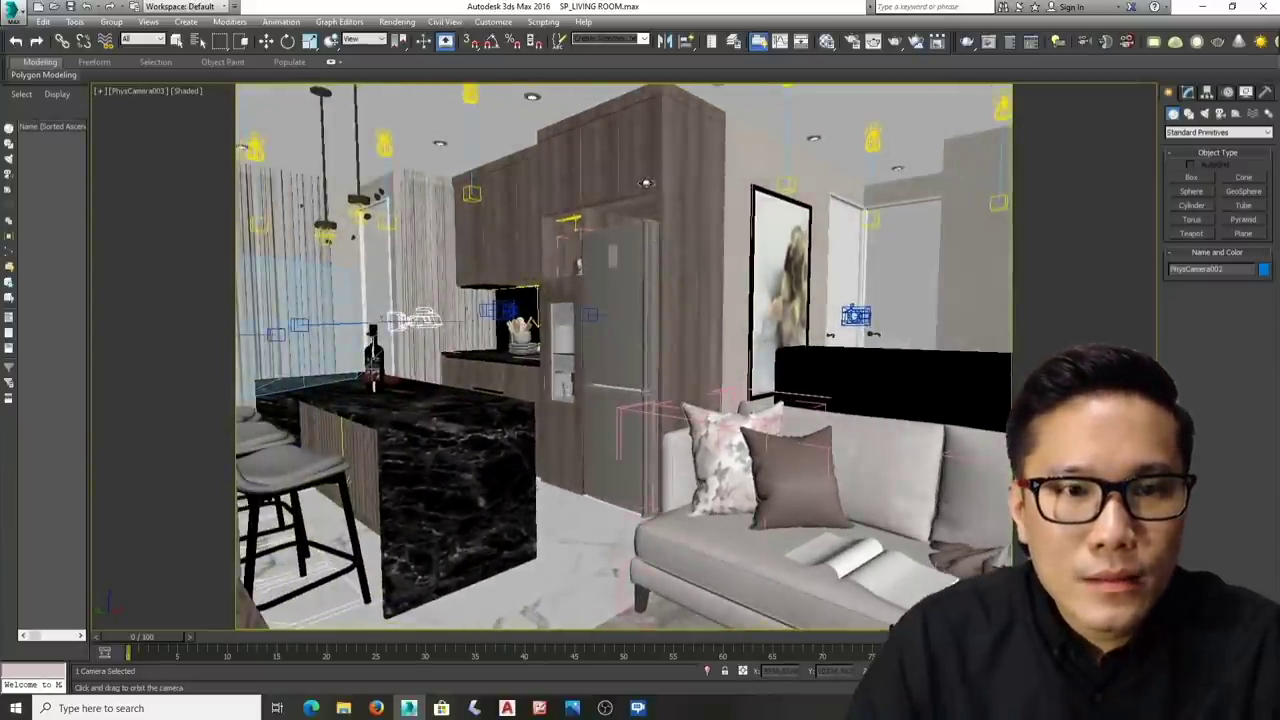
pyautogui.moveTo(504, 318); pyautogui.dragTo(488, 338)
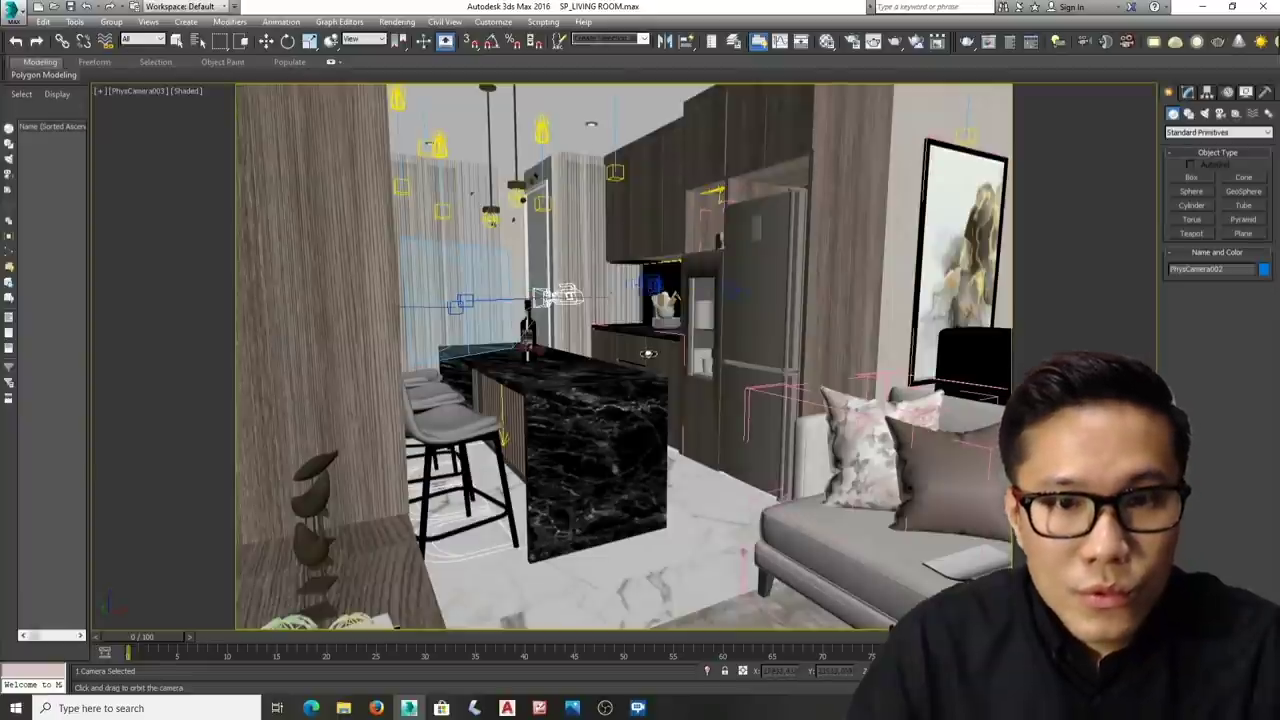
pyautogui.moveTo(645, 288)
pyautogui.mouseDown()
pyautogui.moveTo(577, 354)
pyautogui.moveTo(497, 349)
pyautogui.moveTo(581, 348)
pyautogui.moveTo(638, 254)
pyautogui.mouseUp()
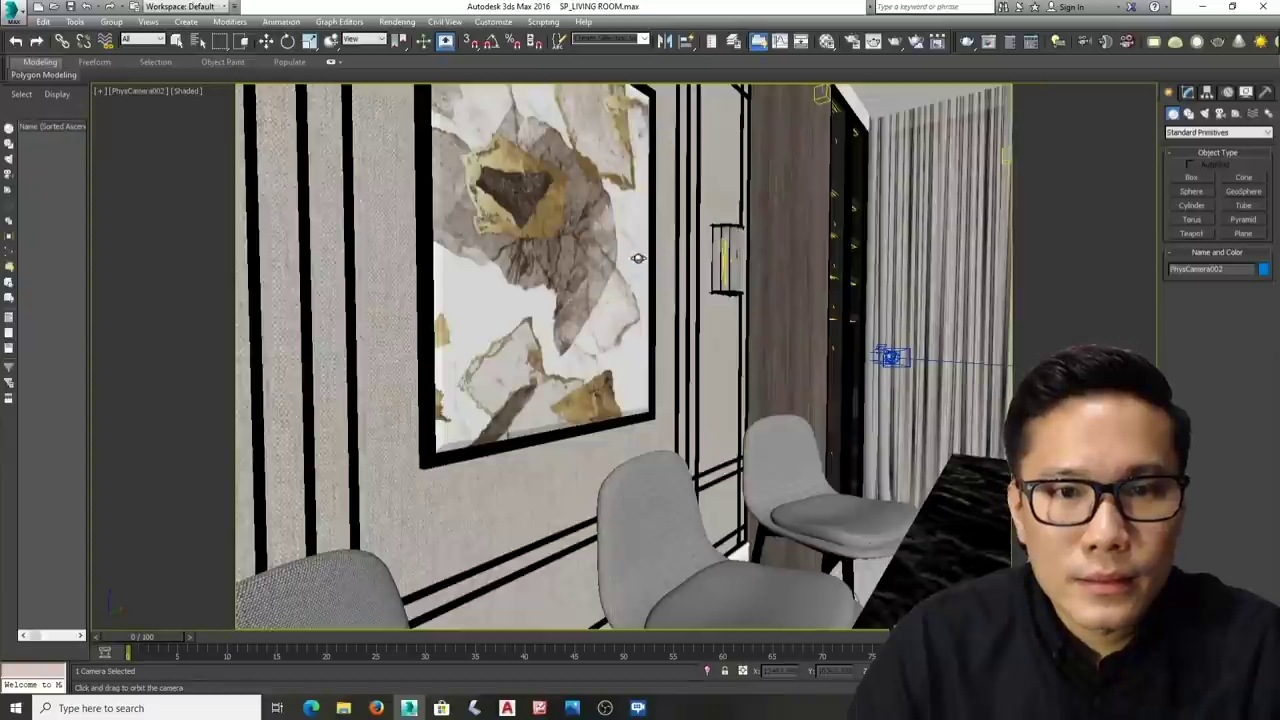
# - Switch the viewport to PhysCamera004 and inspect the kitchen, the marble island, the artwork wall and the glass display cabinet
pyautogui.click(152, 92)
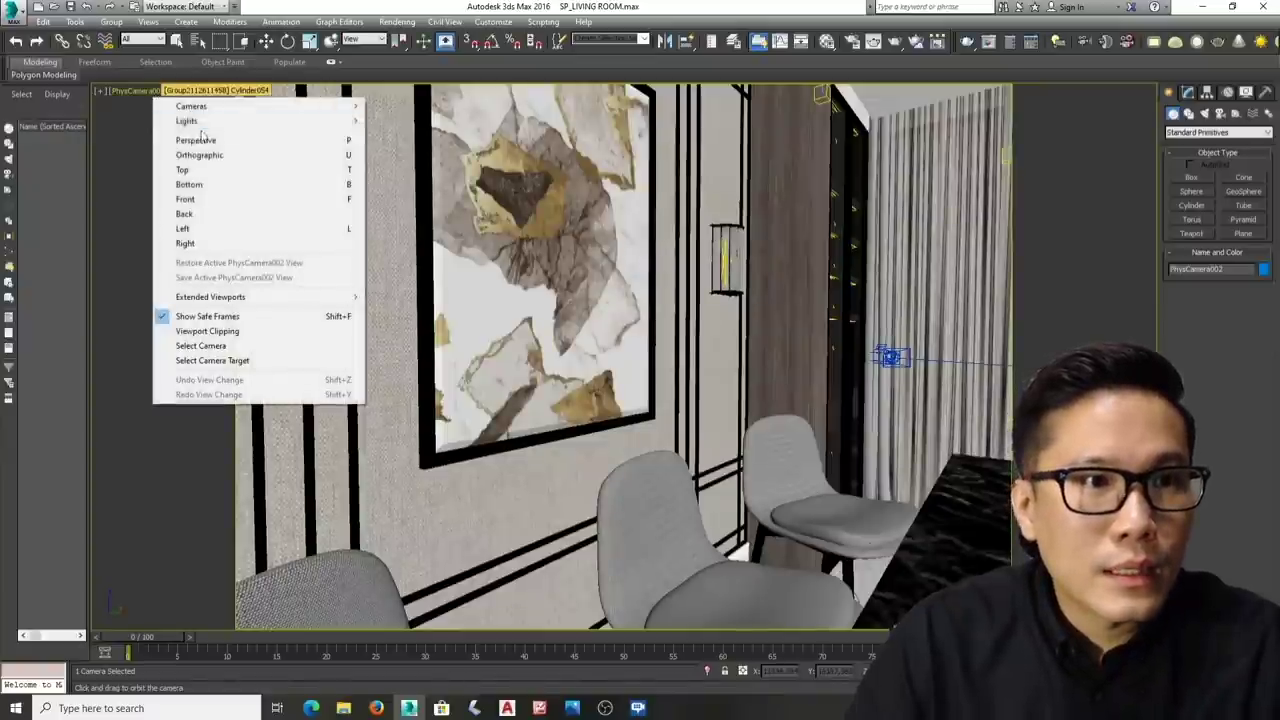
pyautogui.moveTo(329, 110)
pyautogui.click(400, 149)
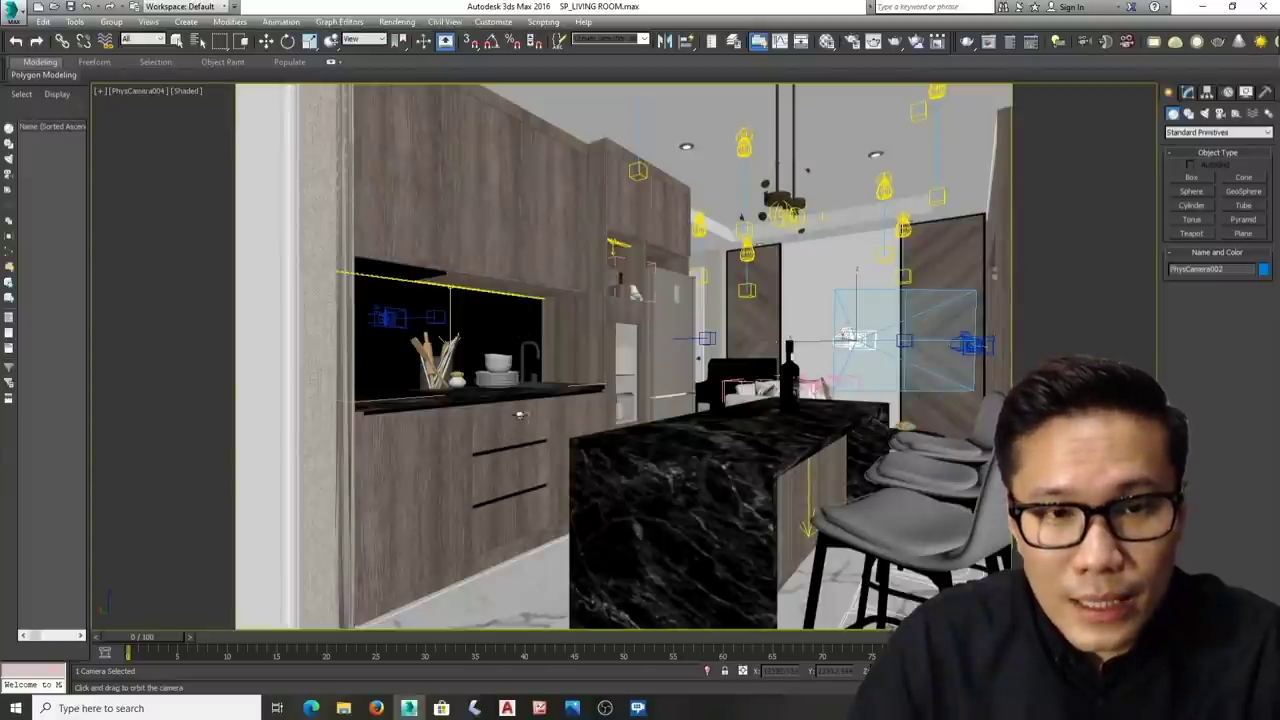
pyautogui.moveTo(519, 414)
pyautogui.mouseDown()
pyautogui.moveTo(571, 443)
pyautogui.moveTo(551, 420)
pyautogui.moveTo(551, 462)
pyautogui.moveTo(586, 457)
pyautogui.moveTo(459, 471)
pyautogui.mouseUp()
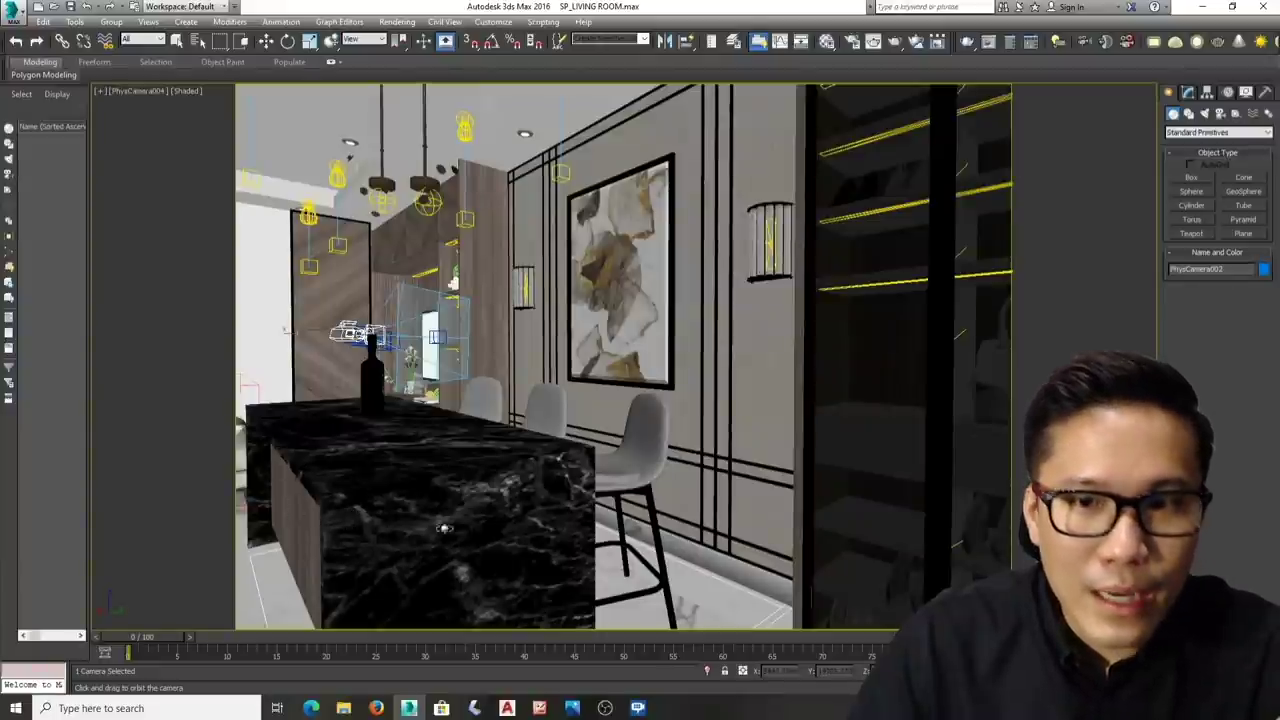
pyautogui.moveTo(571, 494)
pyautogui.mouseDown()
pyautogui.moveTo(608, 491)
pyautogui.moveTo(588, 492)
pyautogui.moveTo(837, 575)
pyautogui.mouseUp()
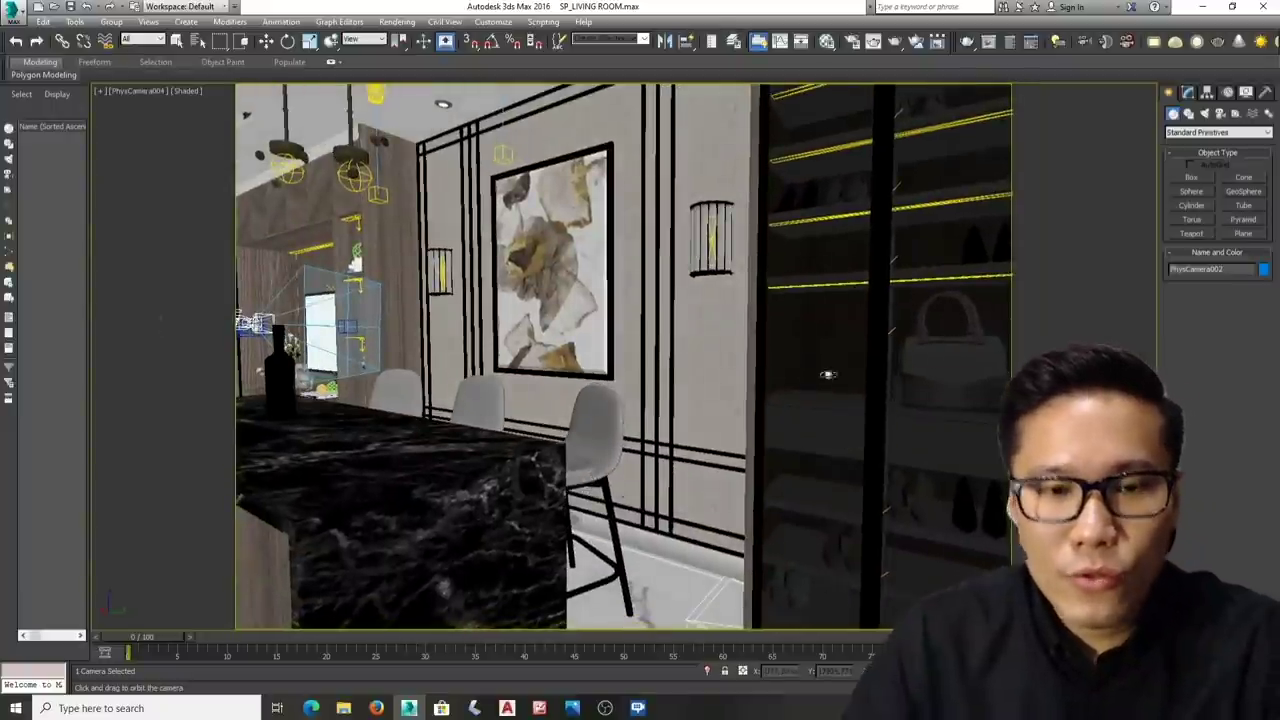
# - Switch the viewport to PhysCamera005 and look around the piano, the upholstered bench, the TV wall and the large marble-patterned artwork
pyautogui.click(127, 93)
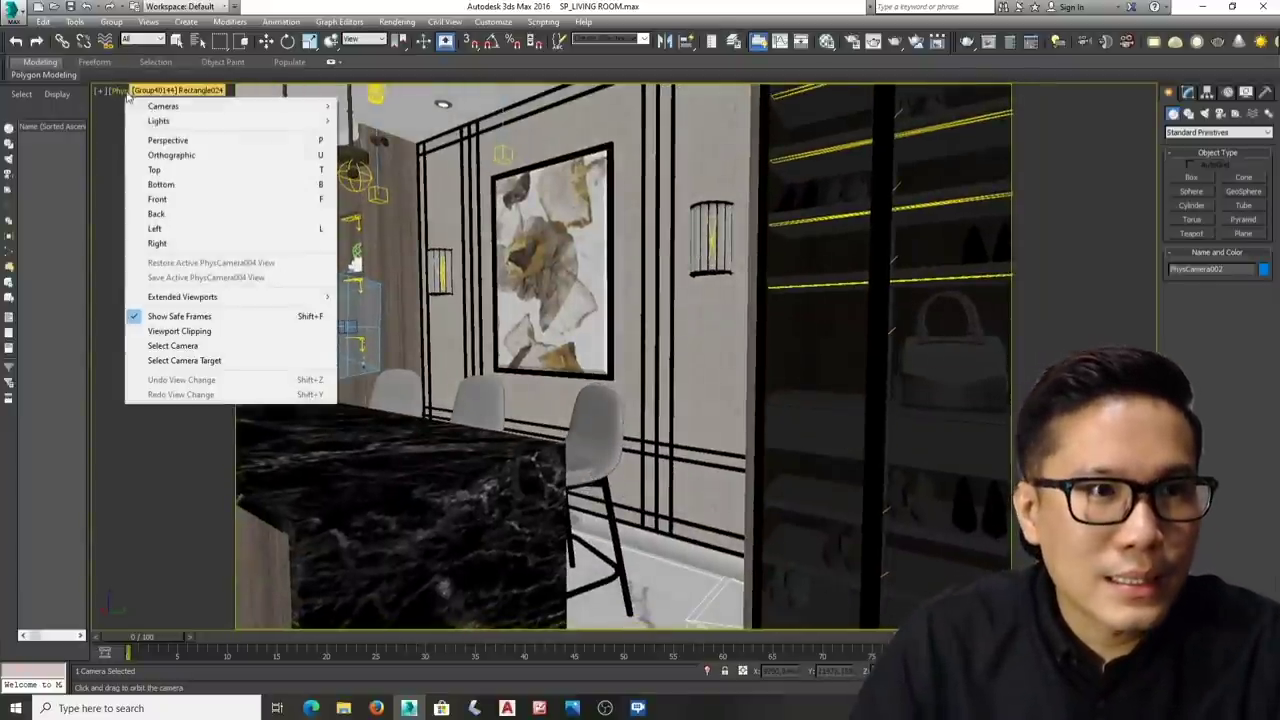
pyautogui.moveTo(237, 106)
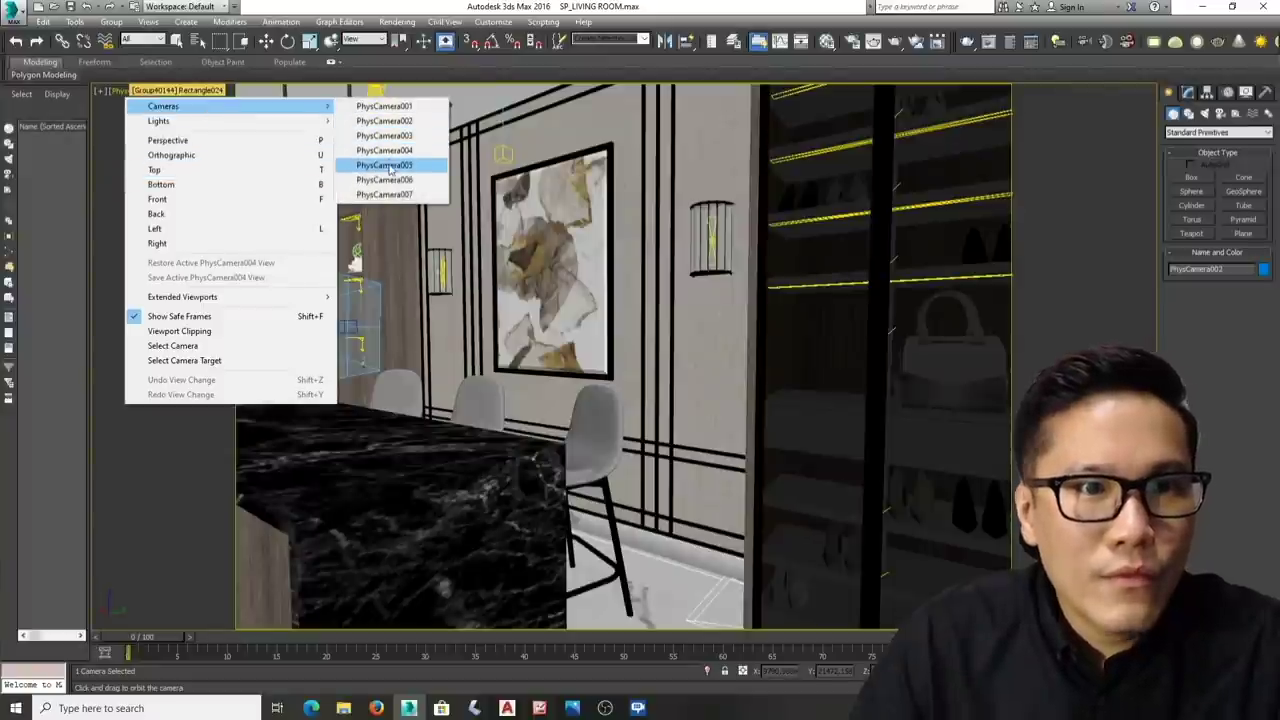
pyautogui.click(384, 165)
pyautogui.moveTo(556, 436); pyautogui.dragTo(615, 360)
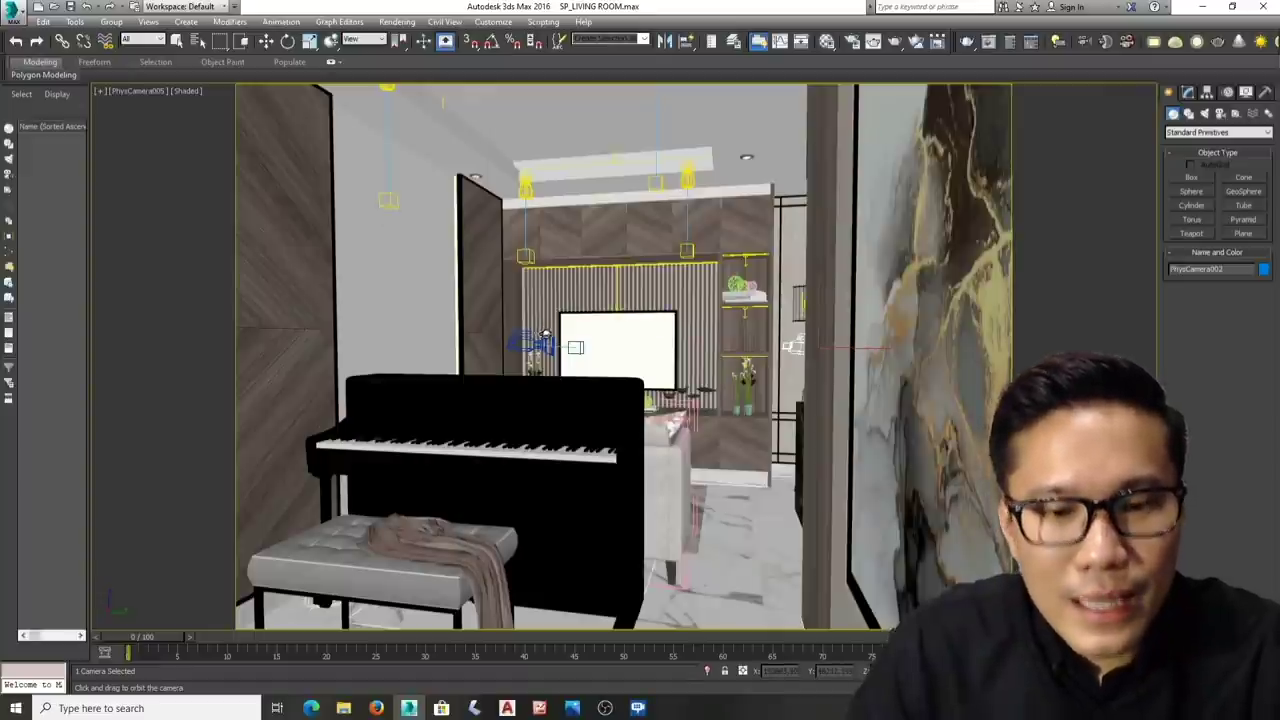
# - Switch the viewport to PhysCamera006 and look across the sofa, TV feature wall, kitchen island, dining artwork and display cabinet
pyautogui.click(141, 91)
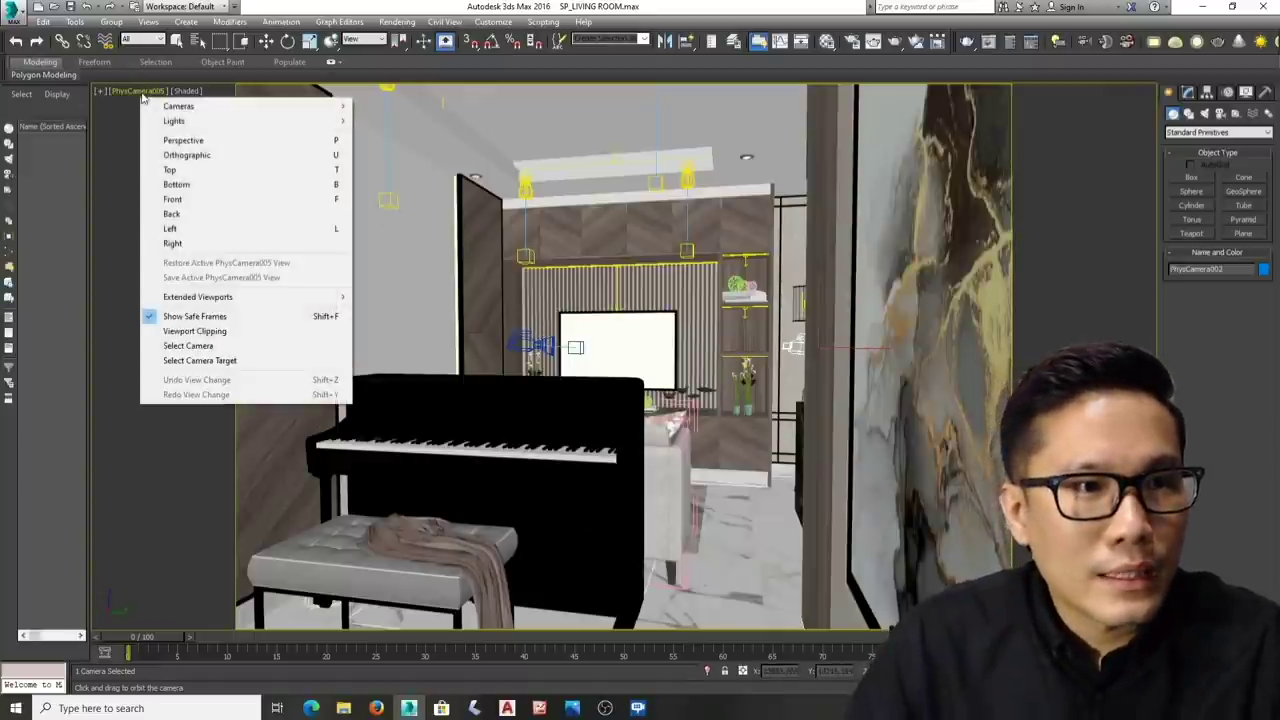
pyautogui.moveTo(250, 106)
pyautogui.click(386, 179)
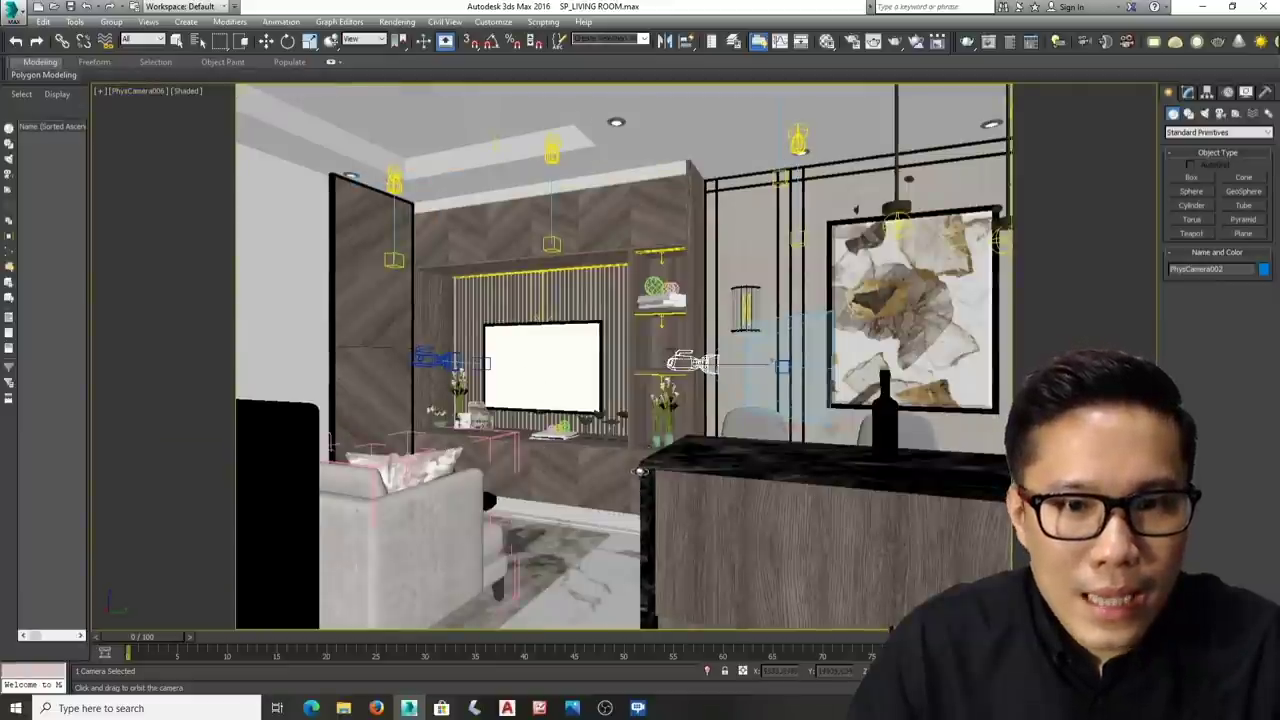
pyautogui.moveTo(640, 470); pyautogui.dragTo(660, 489)
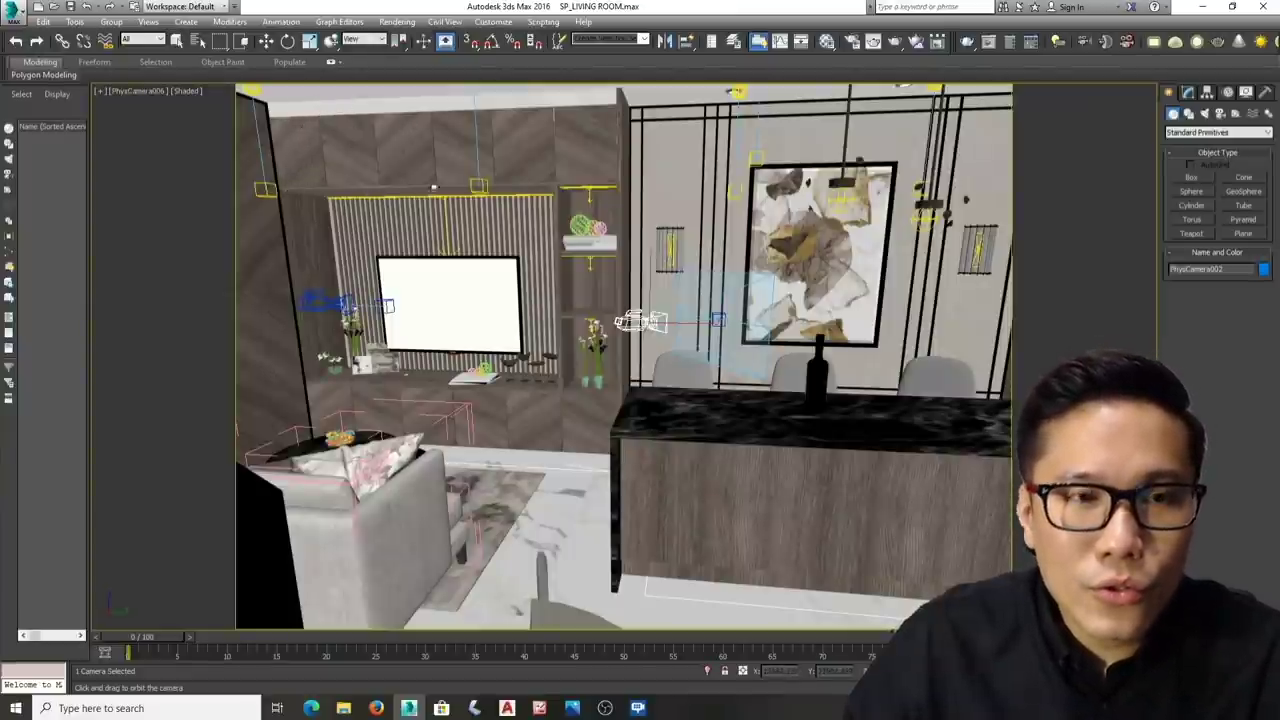
pyautogui.moveTo(540, 388); pyautogui.dragTo(533, 399)
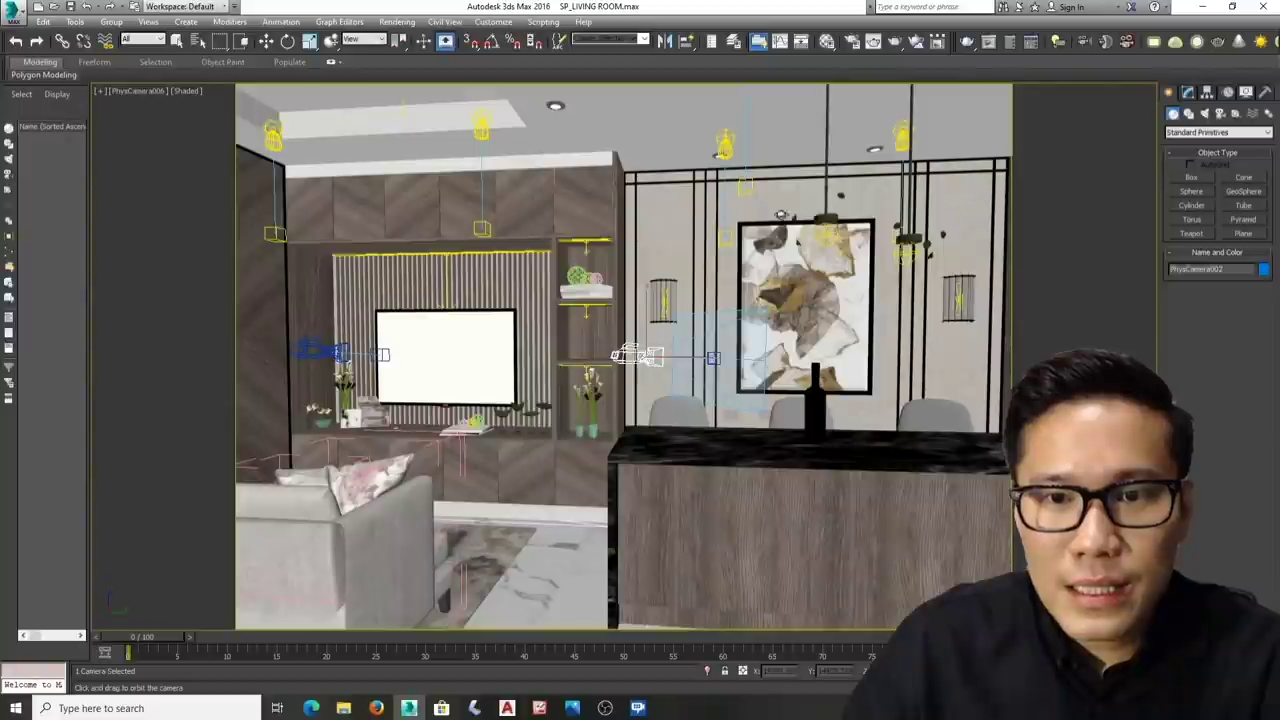
pyautogui.moveTo(687, 294); pyautogui.dragTo(713, 334)
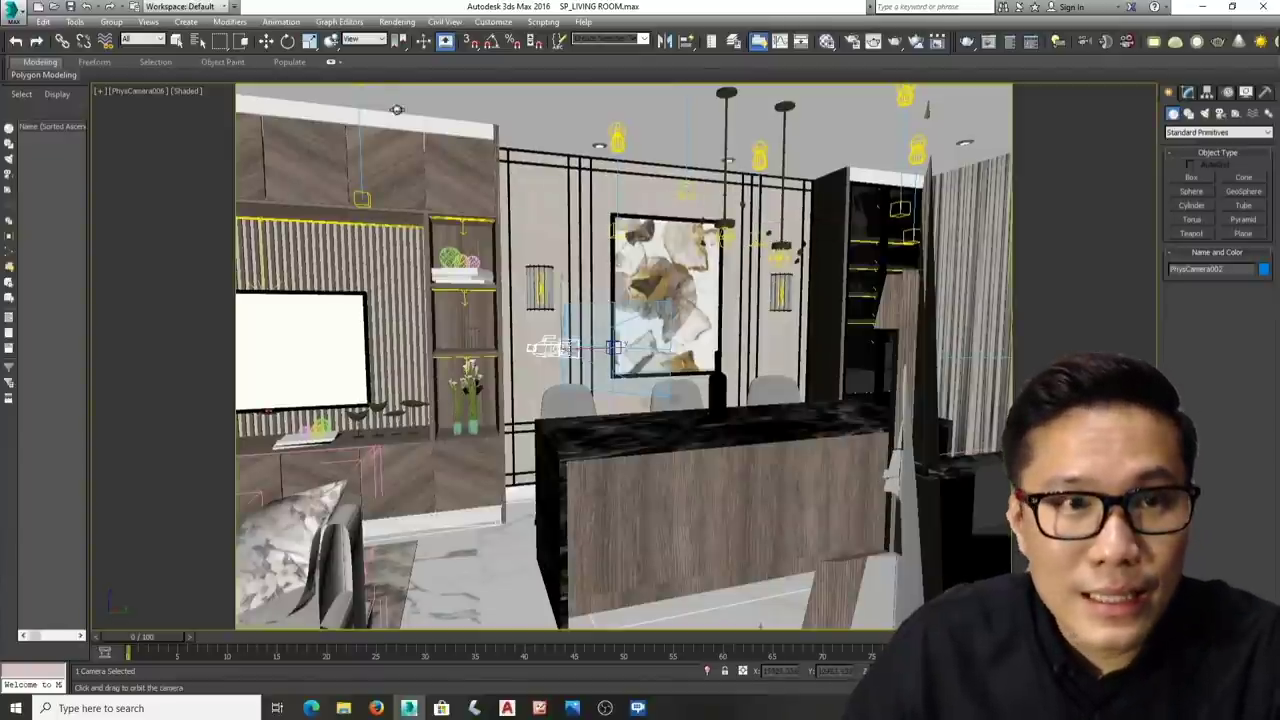
# - Switch the viewport to PhysCamera007 and look over the marble island, bar stools, framed artwork, wall lamps and glass cabinet
pyautogui.click(140, 92)
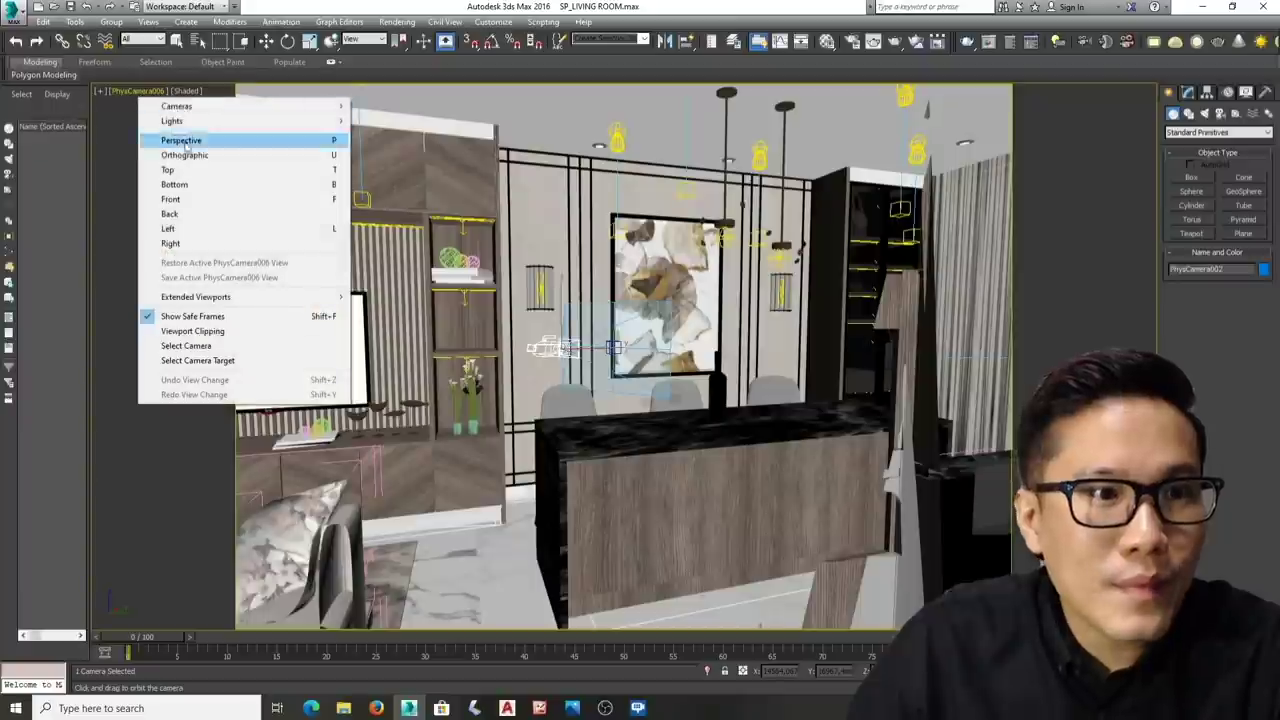
pyautogui.moveTo(180, 106)
pyautogui.click(440, 198)
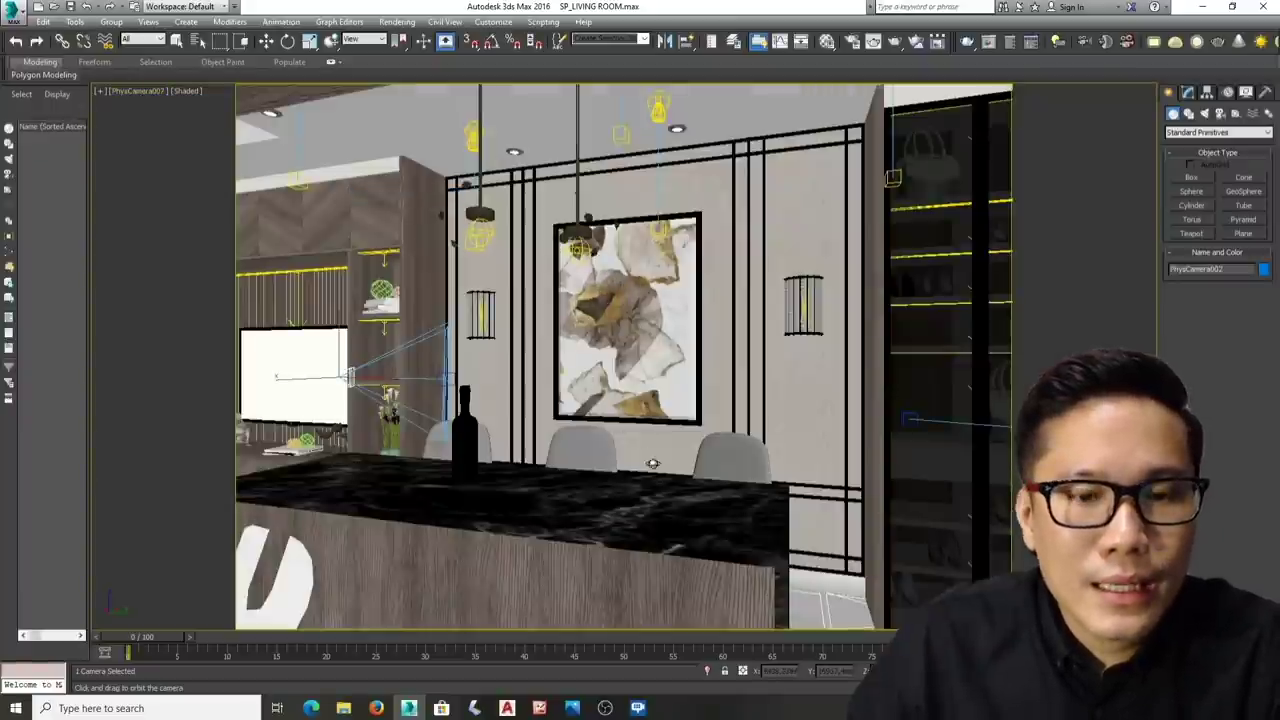
pyautogui.moveTo(651, 465); pyautogui.dragTo(641, 470)
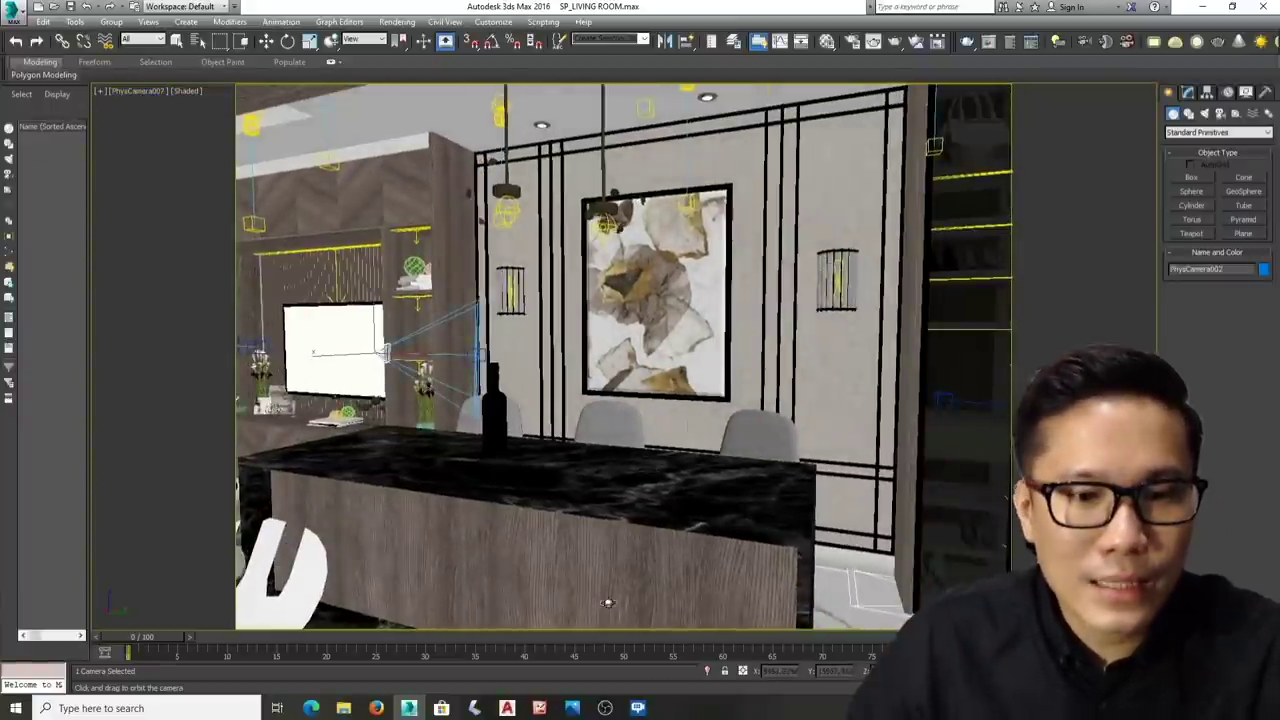
# - Switch to the Photos app and go through the finished renders from SM_LDK_VIEW_01.jpg to SM_LDK_VIEW_06.jpg
pyautogui.click(571, 708)
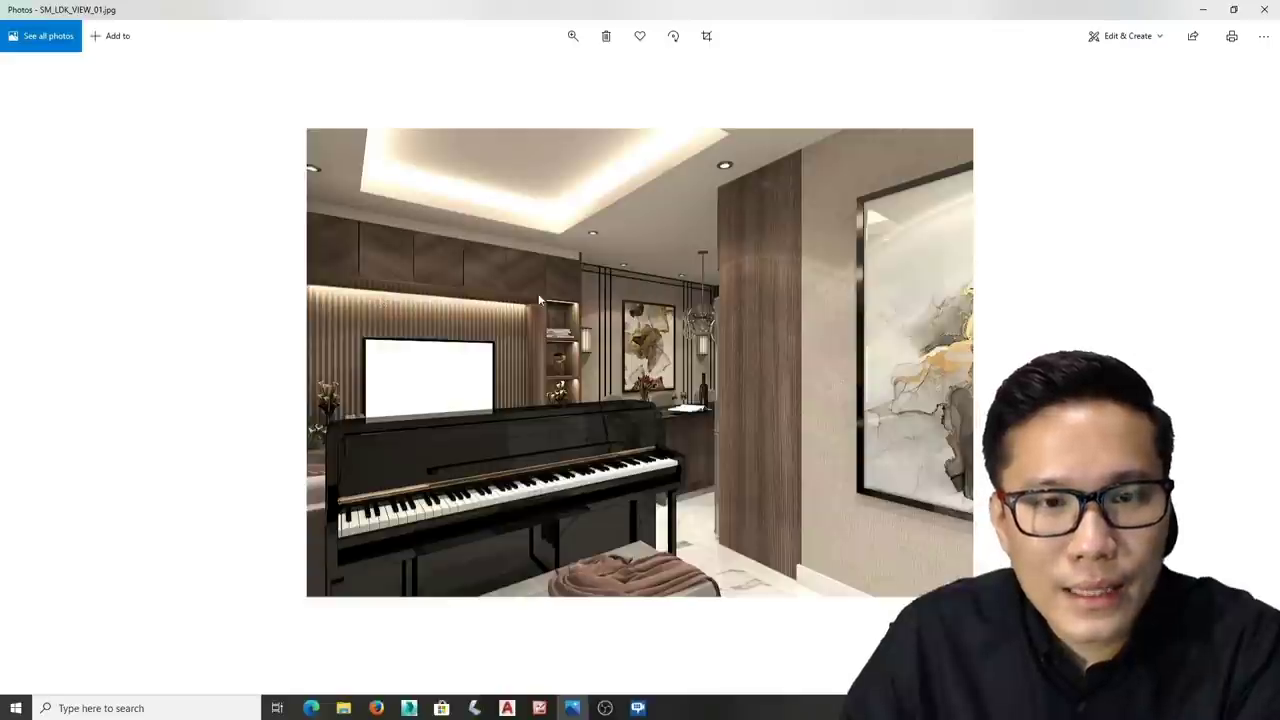
pyautogui.press('Right')
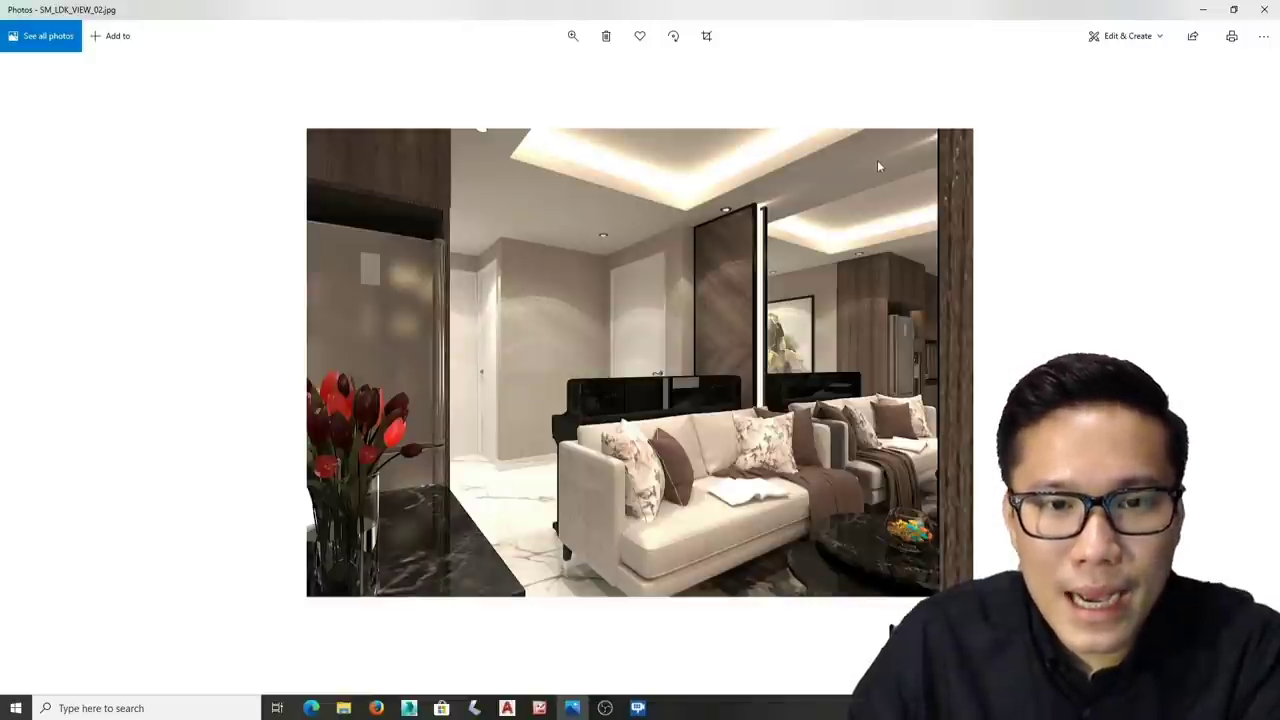
pyautogui.press('Right')
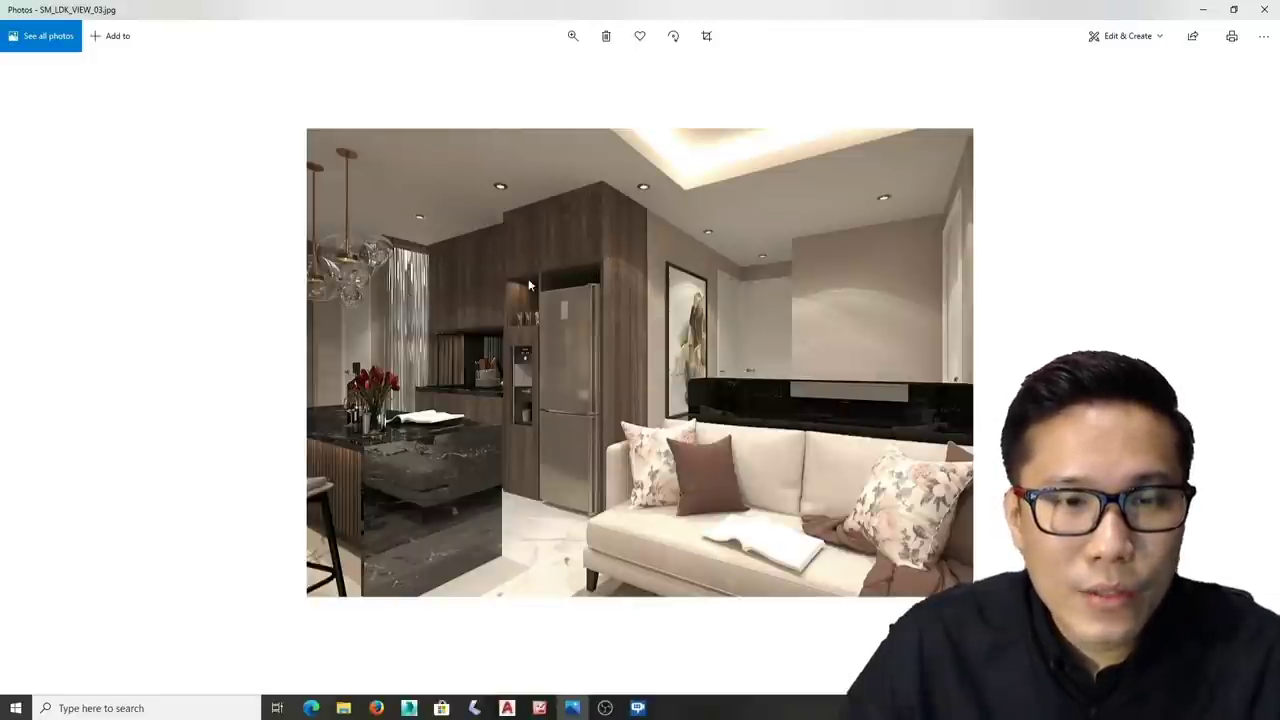
pyautogui.press('Right')
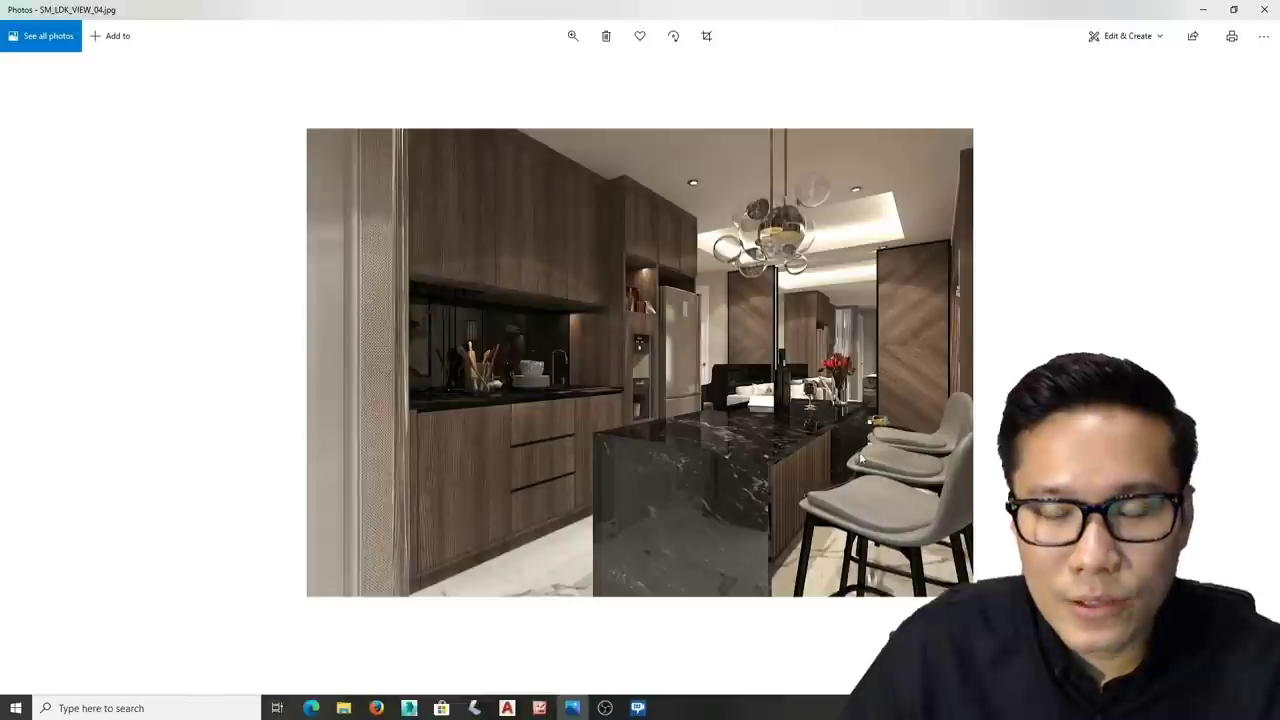
pyautogui.press('Right')
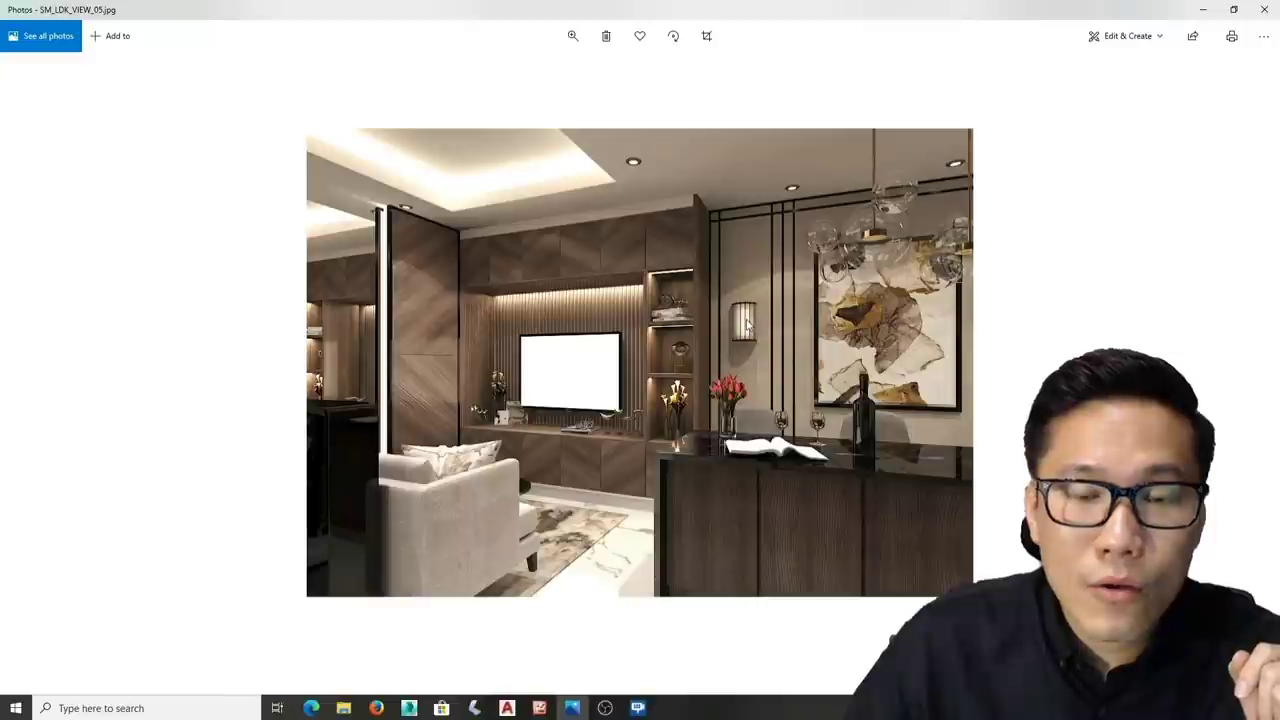
pyautogui.press('Right')
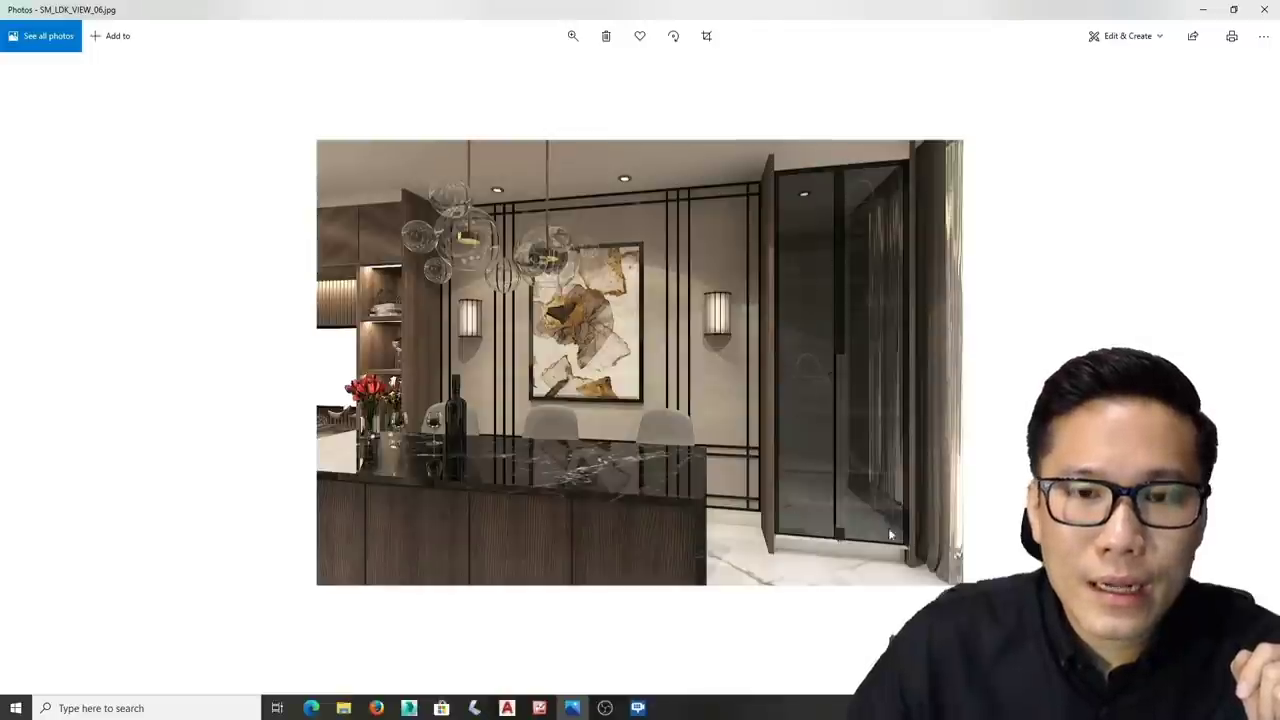
# - Revisit the TV wall and kitchen renders SM_LDK_VIEW_05.jpg and SM_LDK_VIEW_04.jpg, and return to the glass cabinet render SM_LDK_VIEW_06.jpg
pyautogui.press('Left')
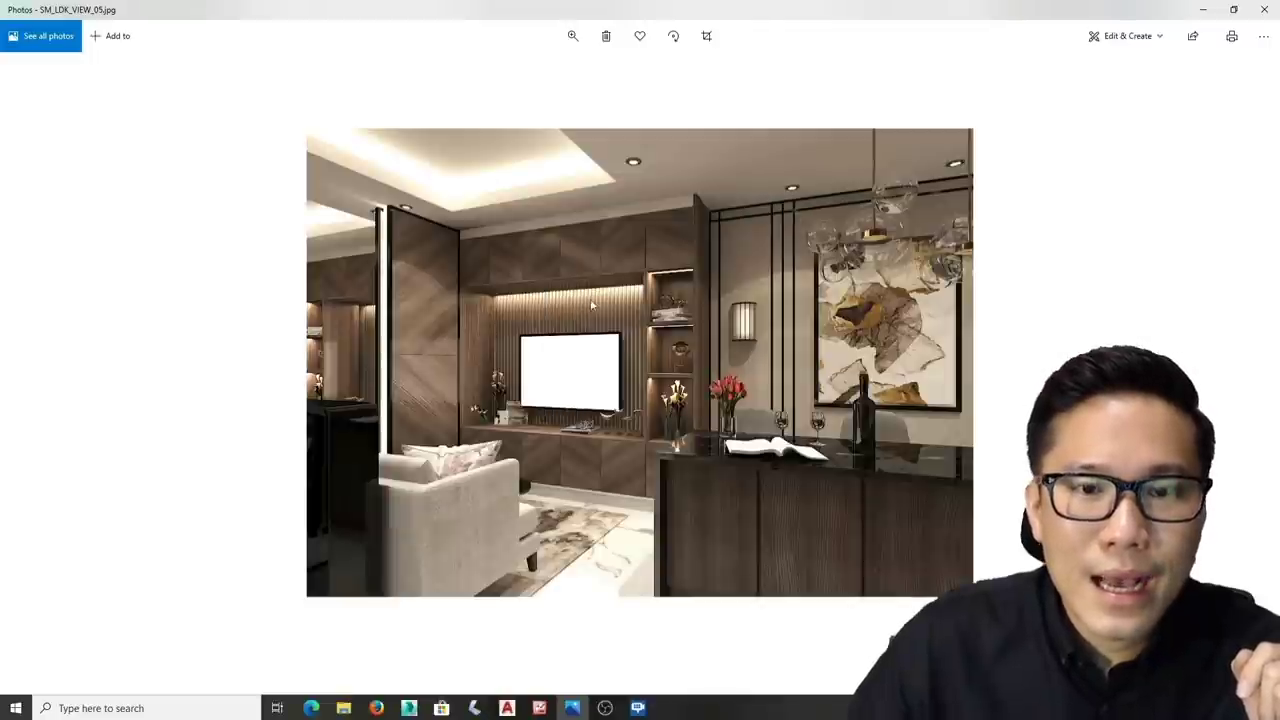
pyautogui.press('Right')
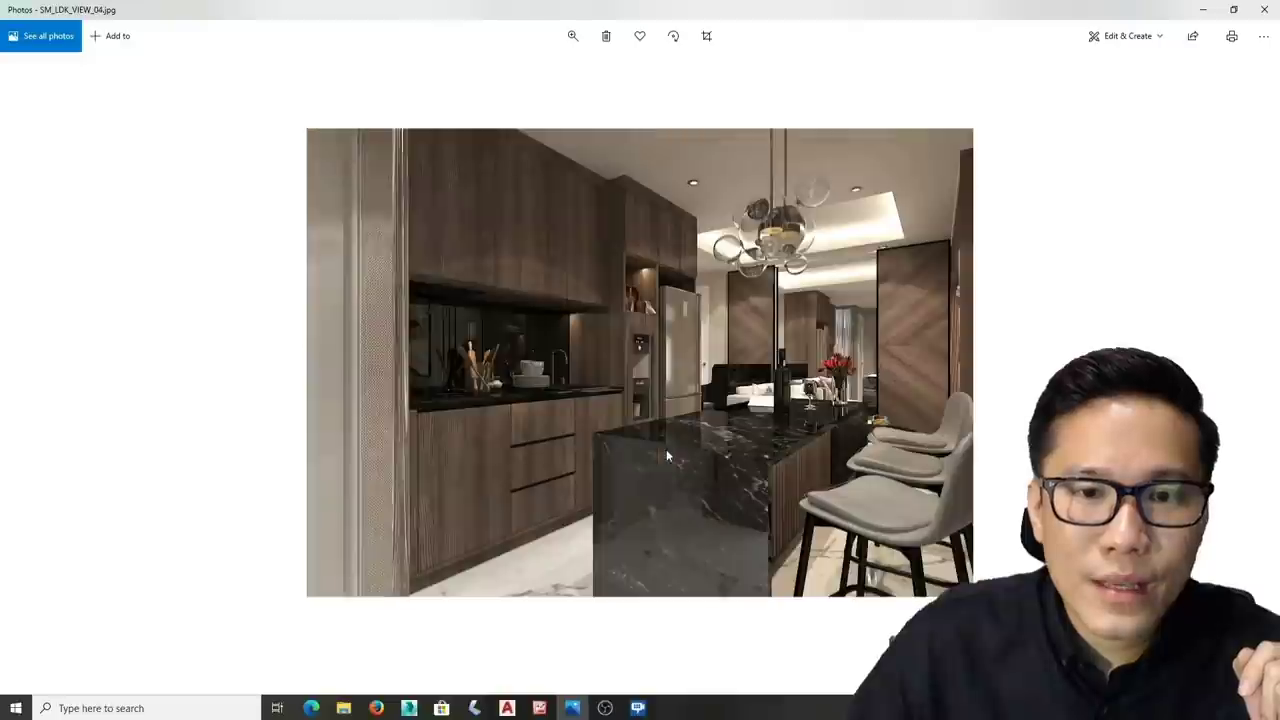
pyautogui.press('Left')
pyautogui.press('Right')
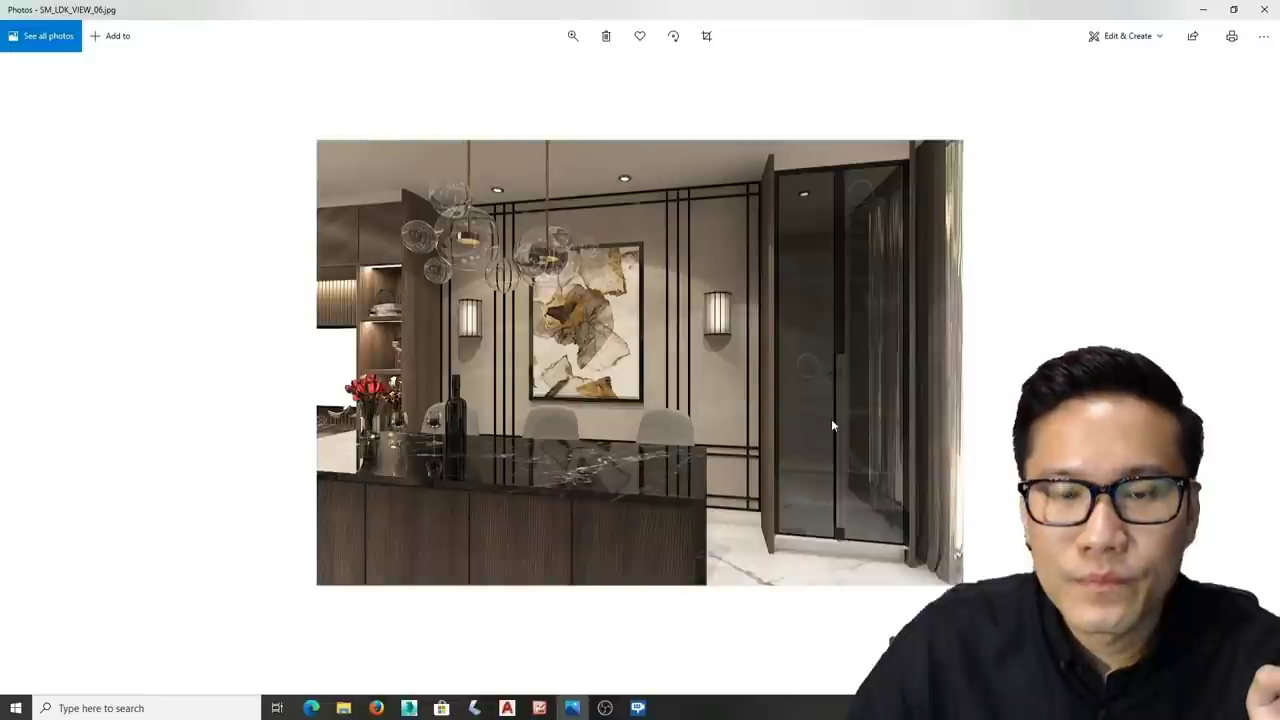
pyautogui.press('Right')
pyautogui.press('Left')
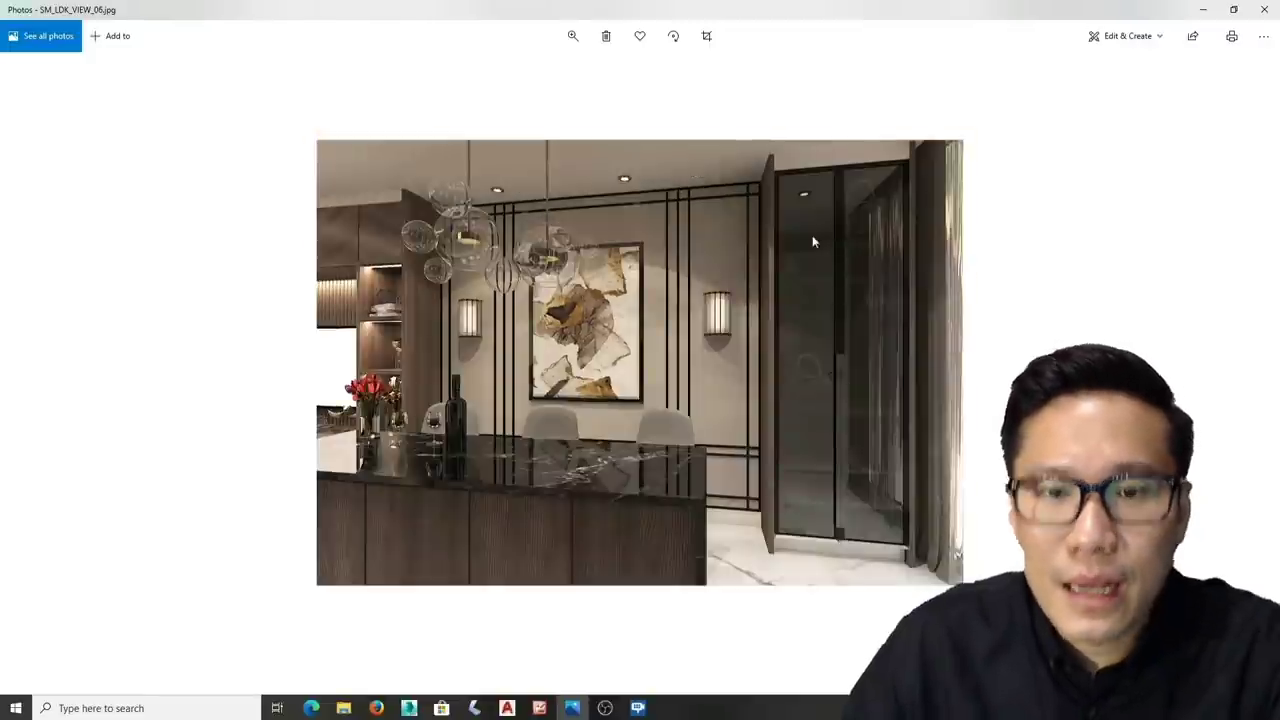